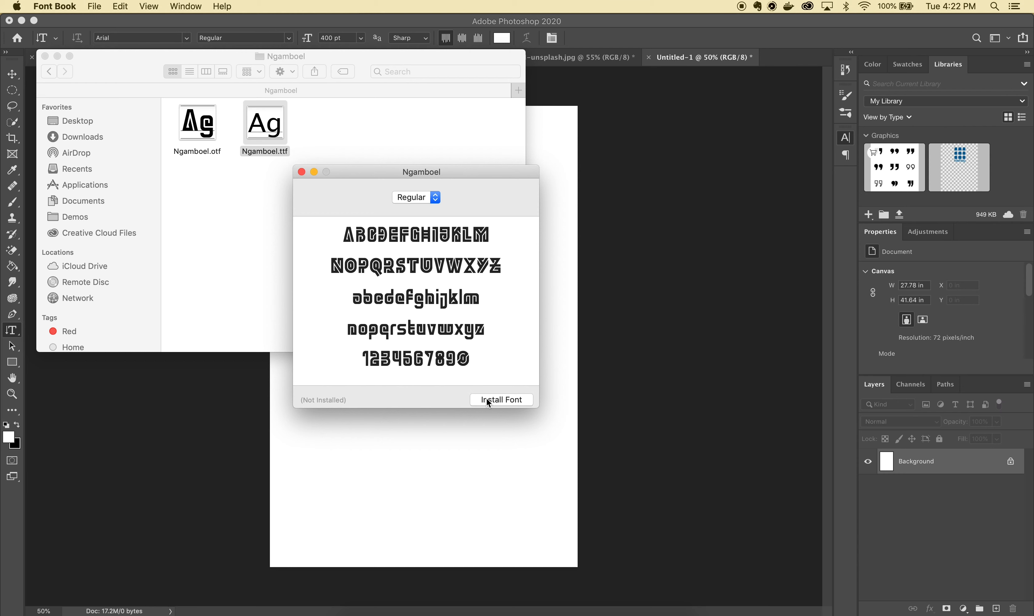
Install the Ngamboel.ttf font, then close the validation report, the font manager and the Ngamboel folder.
click(487, 399)
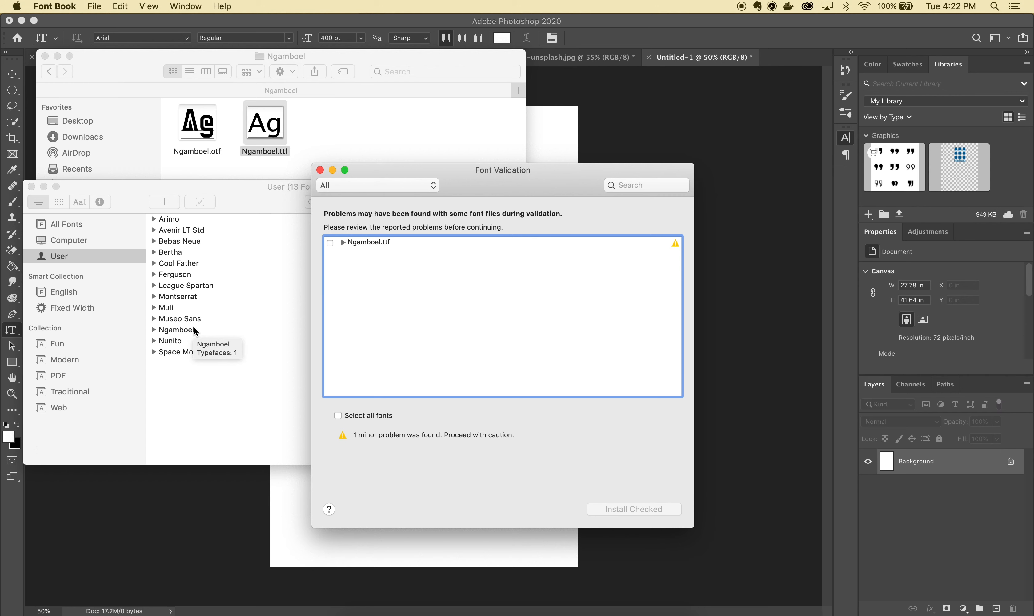
click(321, 171)
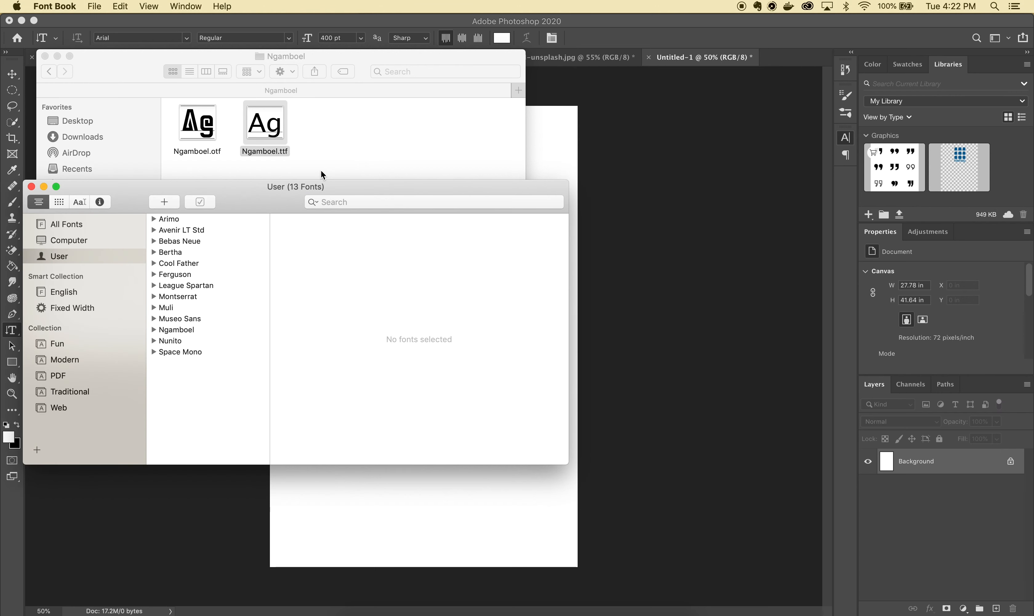
click(31, 187)
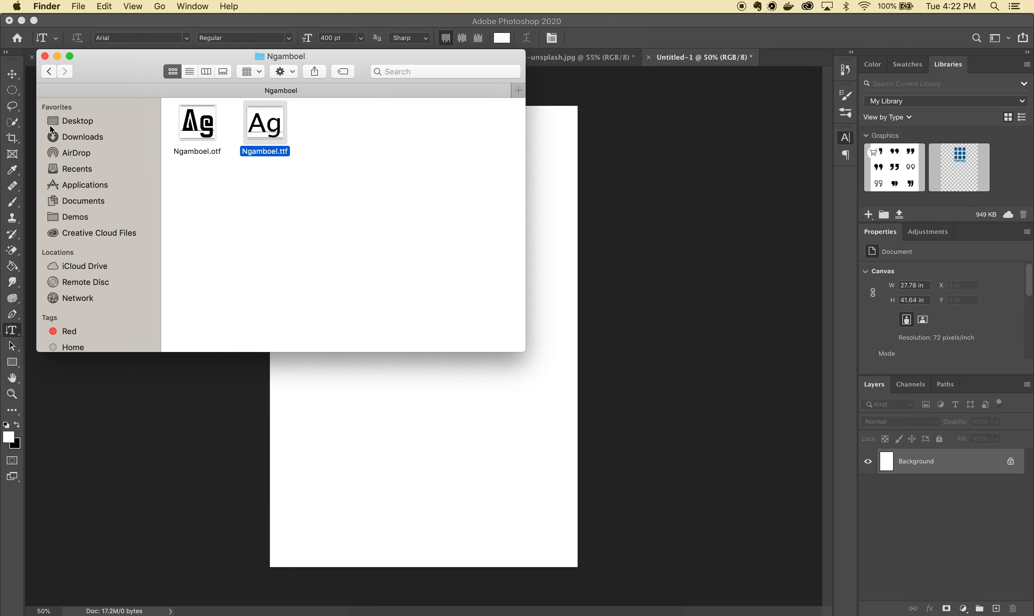
click(57, 57)
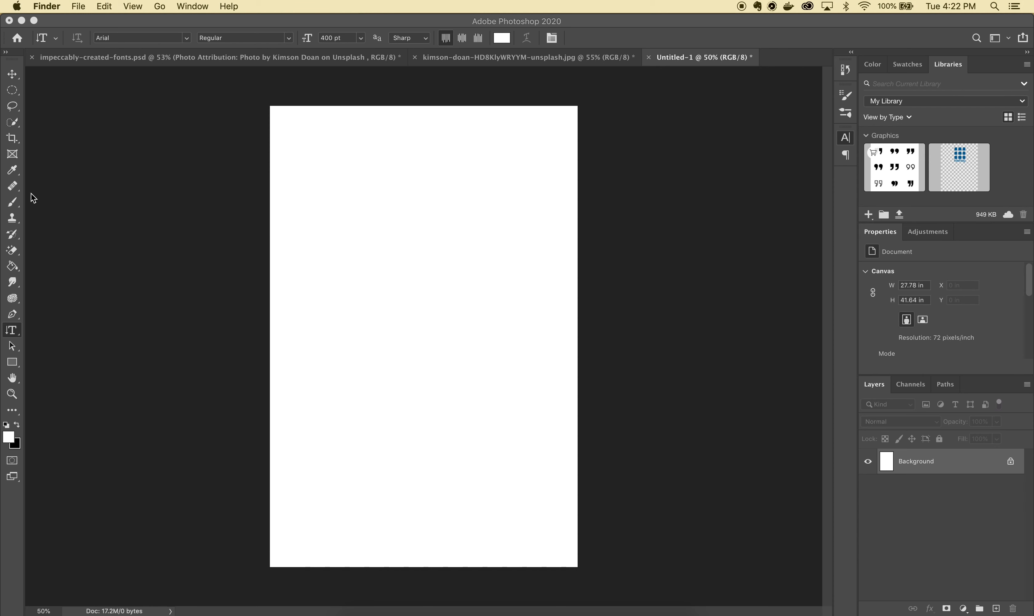
Add a horizontal text layer reading "COLOR" on the blank white canvas with the Horizontal Type tool.
right_click(14, 333)
click(44, 327)
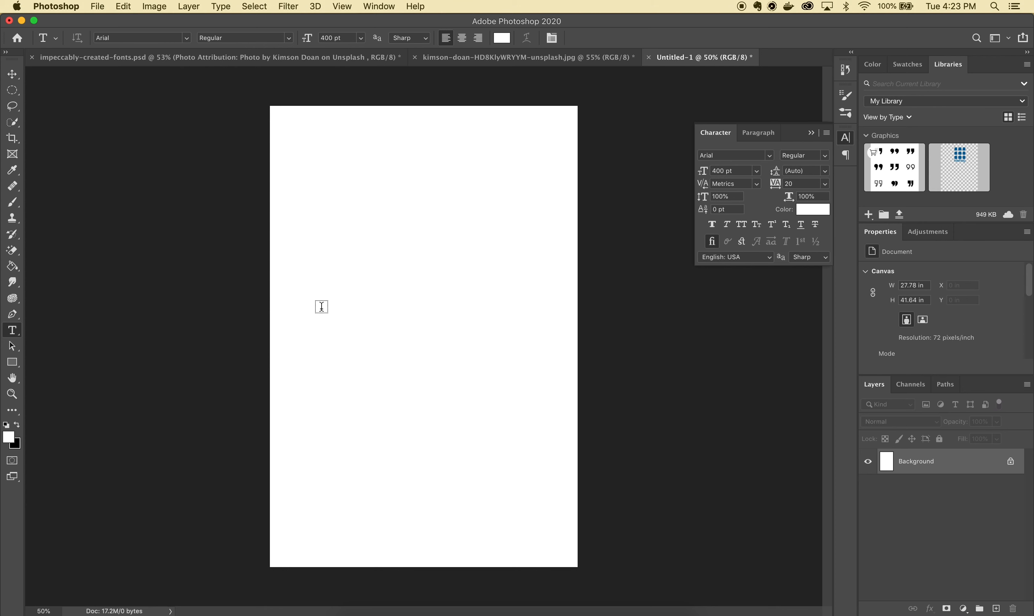
click(322, 307)
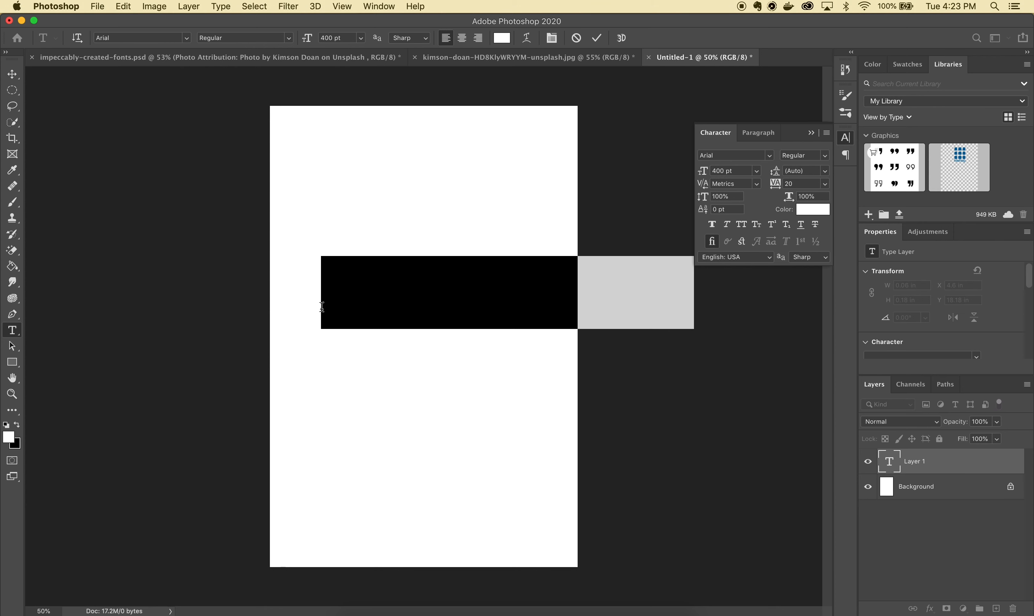
text(Helsinki)
Select all of the COLOR text and set its color to black.
key(super+a)
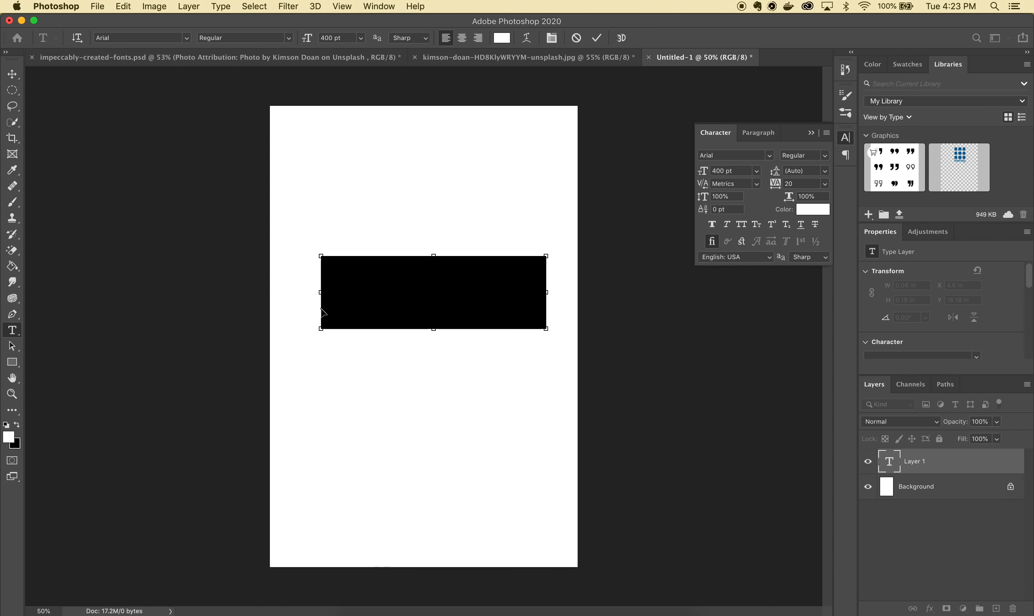
click(504, 38)
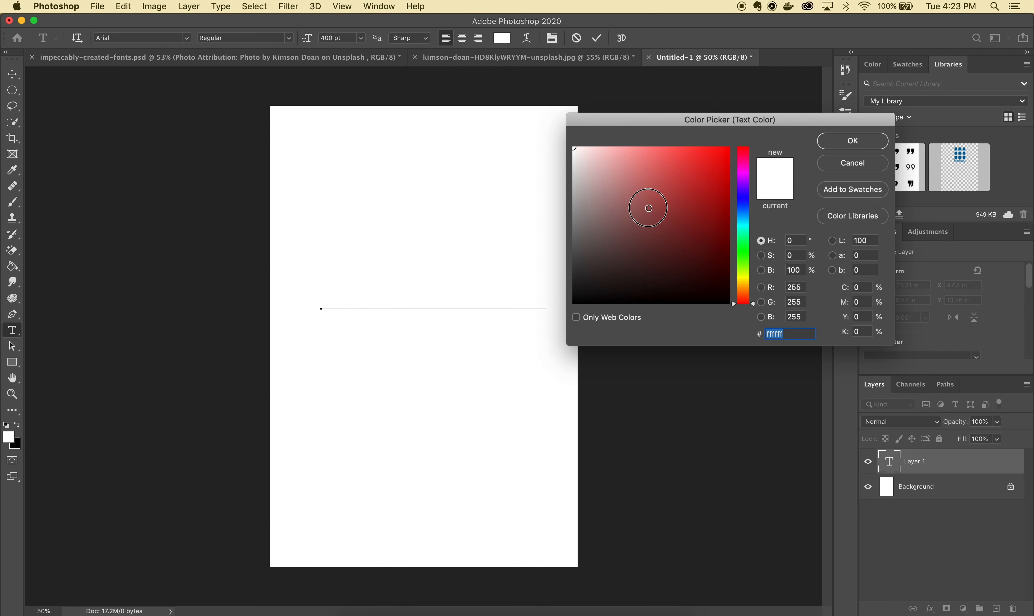
drag(649, 207, 743, 323)
click(853, 142)
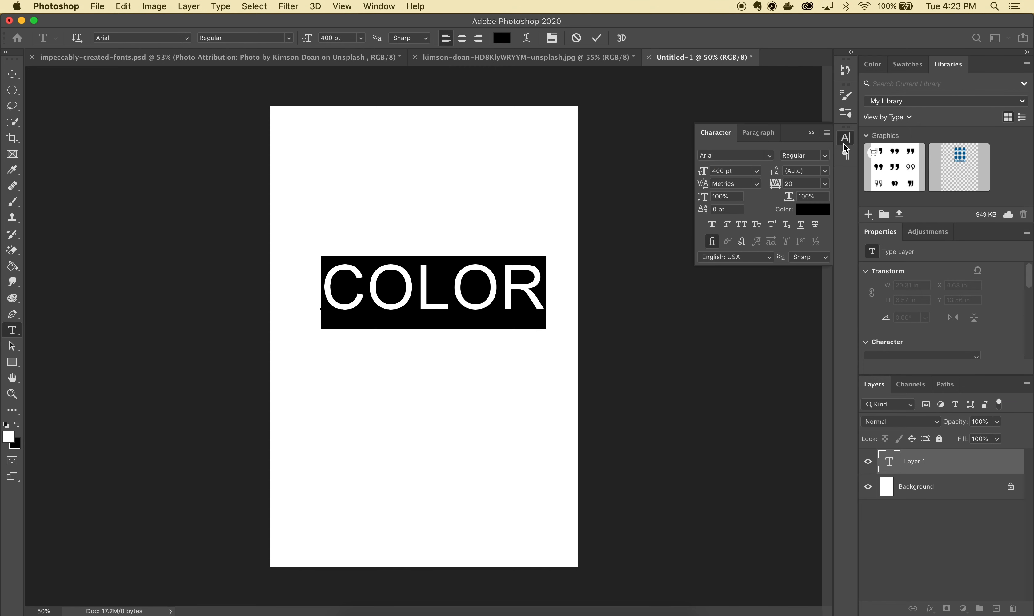
Set the COLOR text's font to Ngamboel and move the word to the horizontal center of the canvas.
click(187, 38)
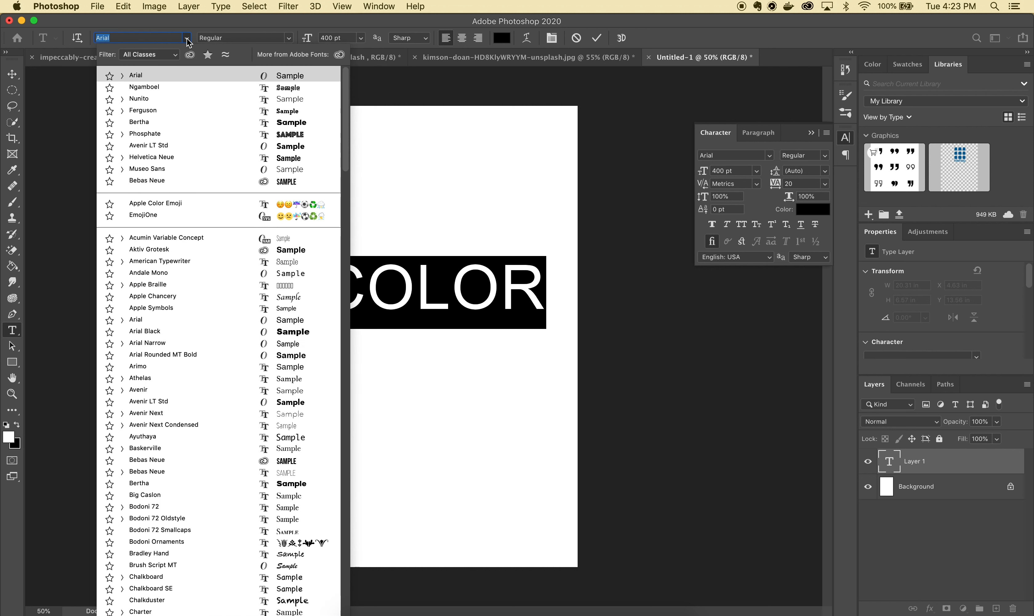
click(162, 89)
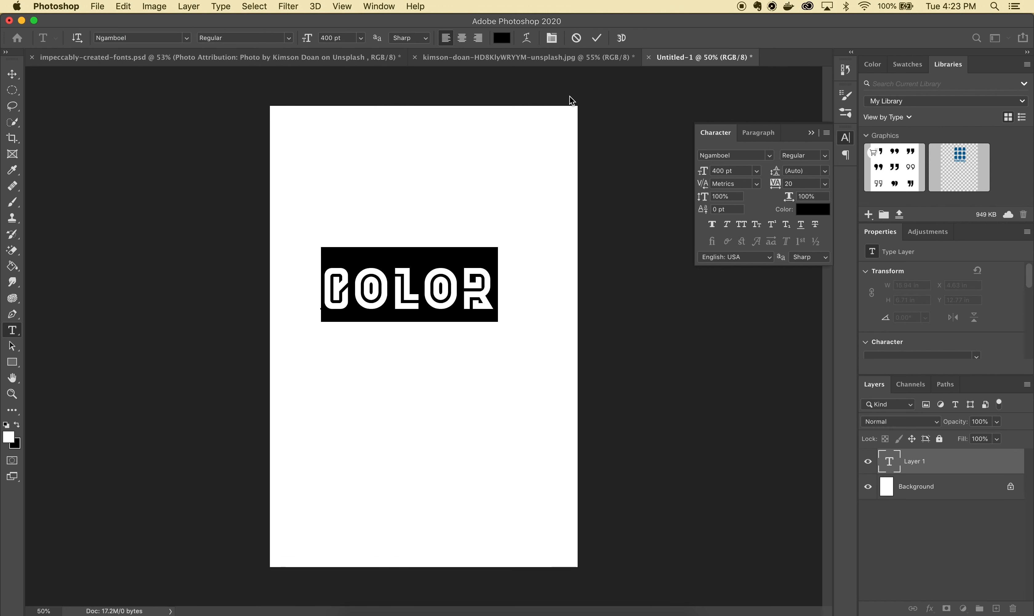
click(597, 38)
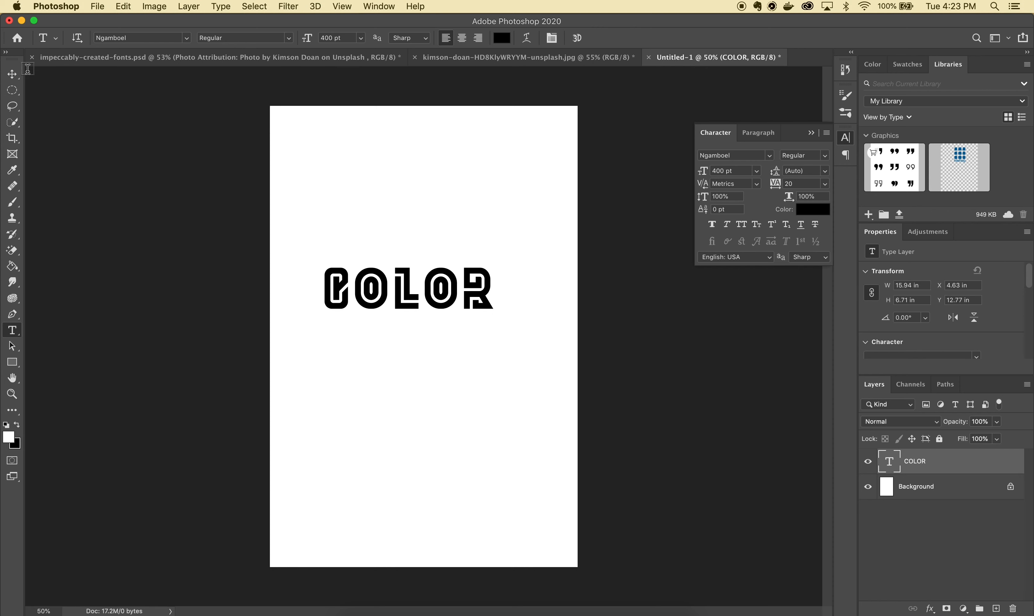
click(12, 74)
drag(409, 300, 425, 331)
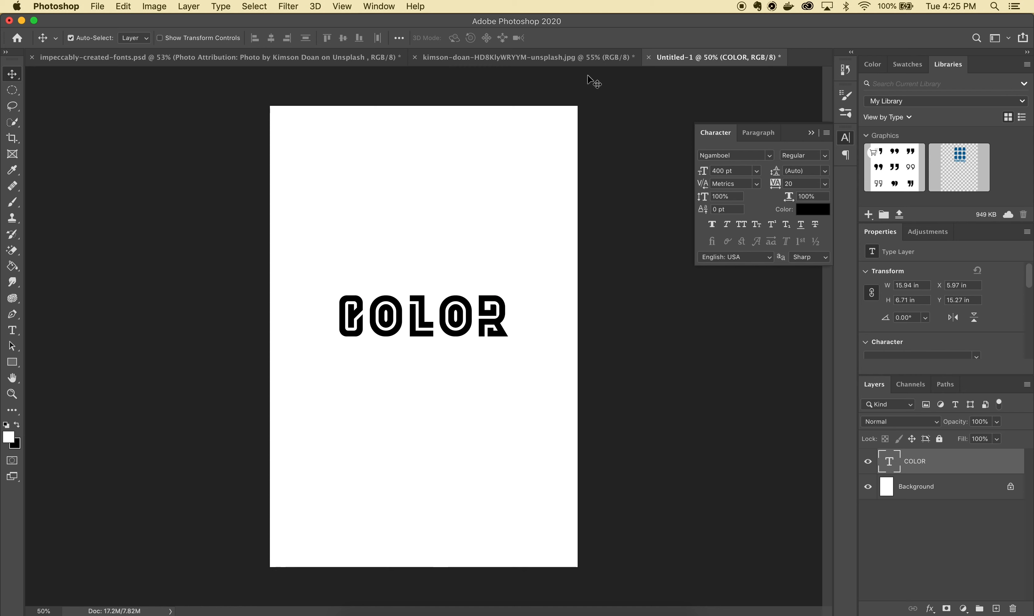
Open Colorful_Portrait.jpg from the Demos folder in Adobe Photoshop 2020.
click(583, 57)
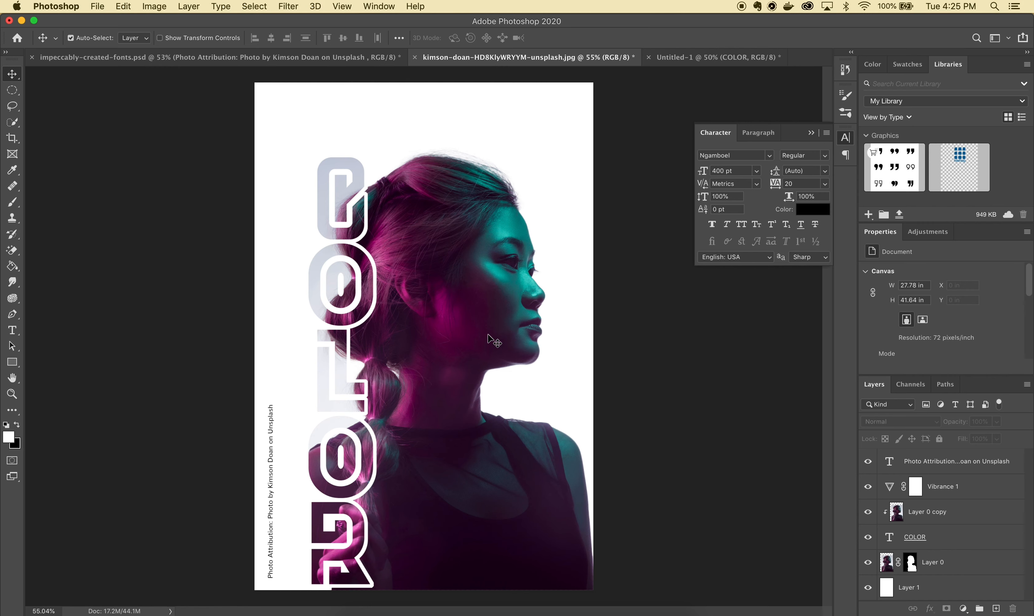
click(358, 613)
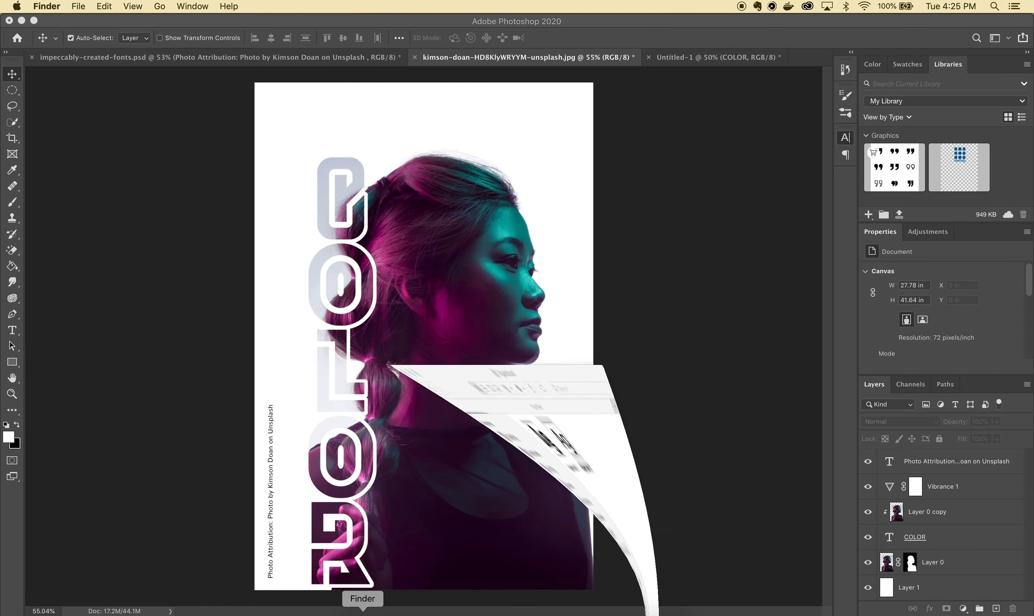
click(52, 72)
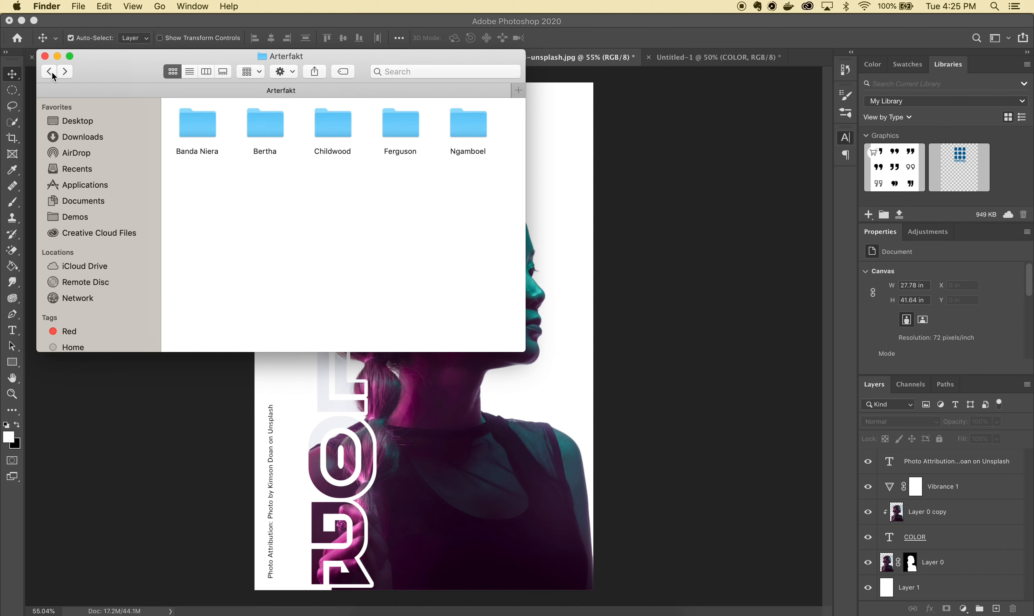
click(53, 72)
click(52, 72)
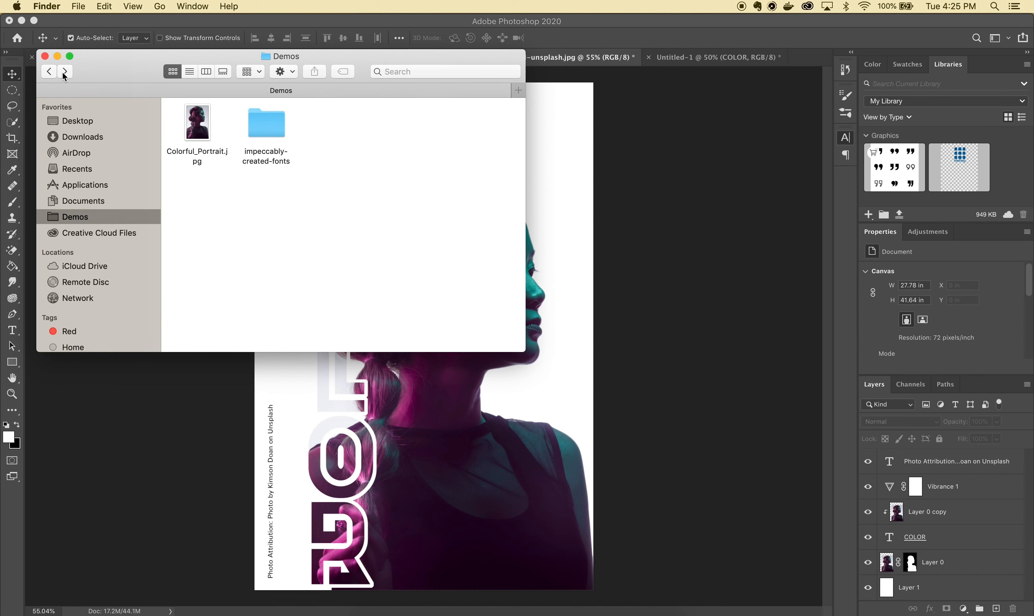
right_click(198, 124)
mouse_move(317, 138)
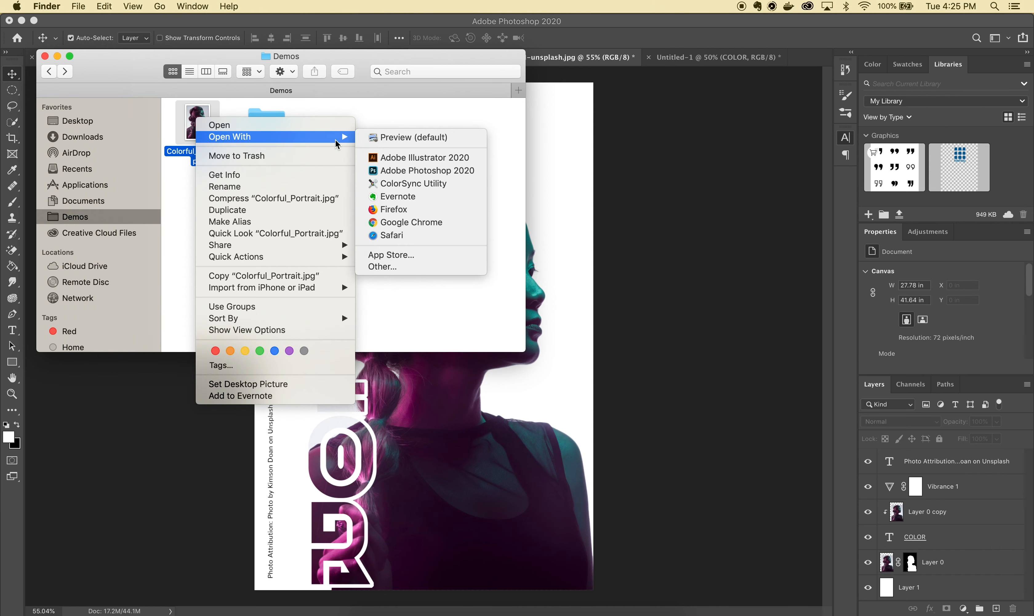
click(424, 171)
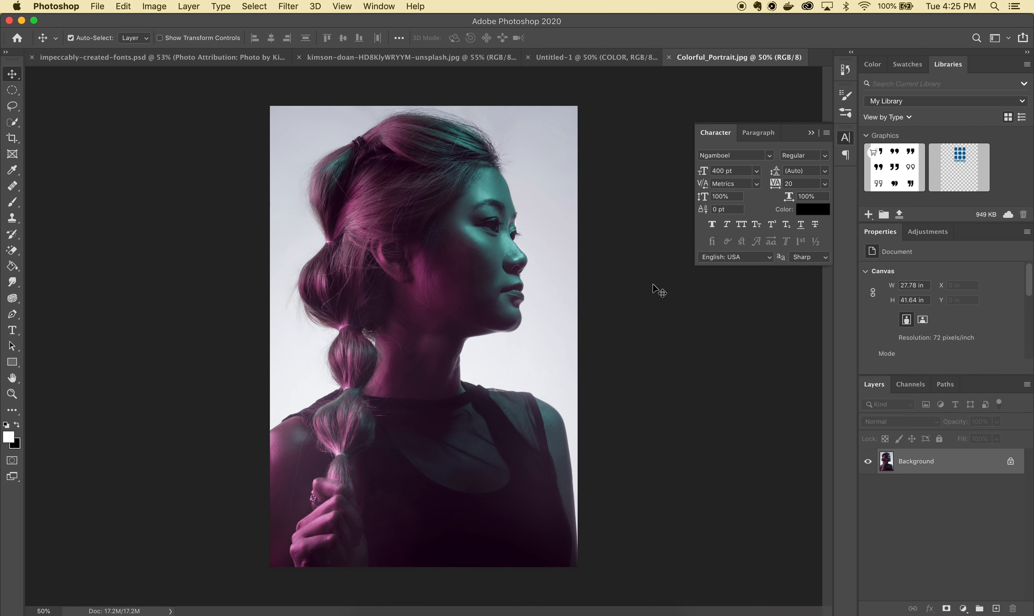
Unlock the portrait's Background layer and mask out the backdrop using a Quick Selection of the woman.
click(1011, 464)
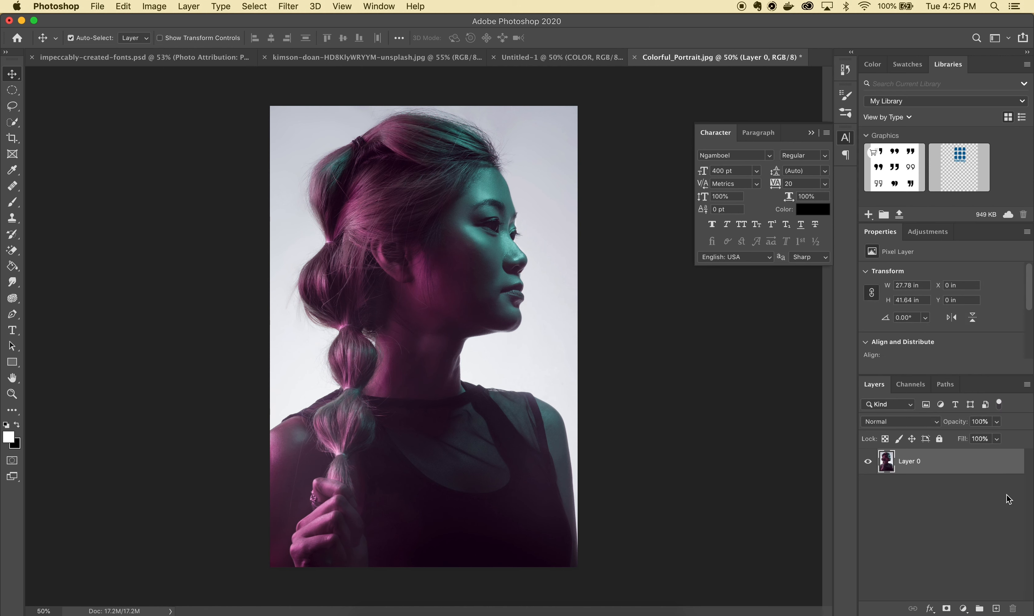
click(811, 133)
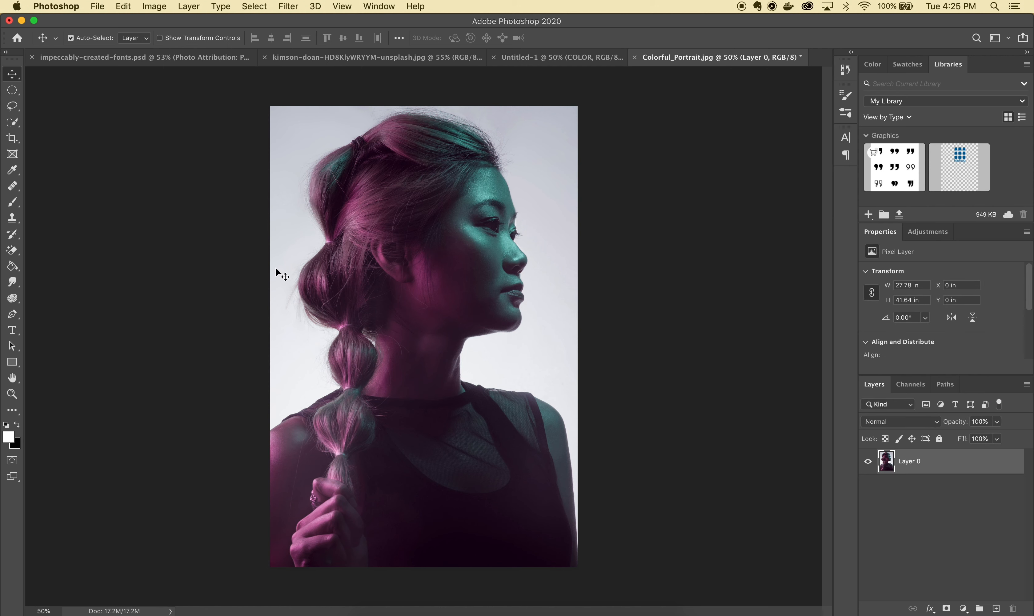
click(13, 125)
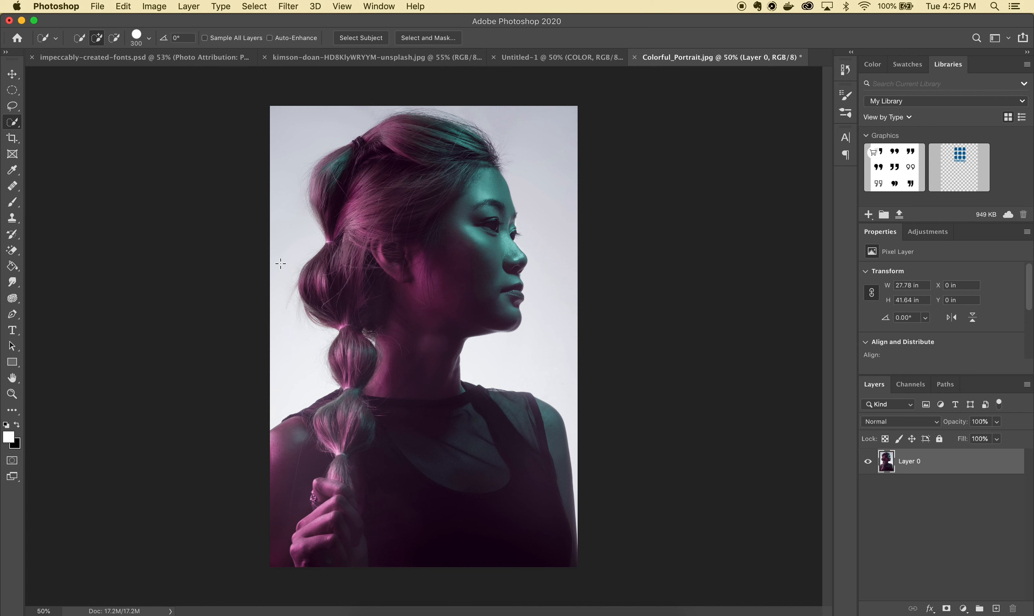
mouse_move(473, 277)
mouse_down()
mouse_move(469, 189)
mouse_move(437, 158)
mouse_move(408, 154)
mouse_move(358, 182)
mouse_move(362, 247)
mouse_move(346, 287)
mouse_move(367, 395)
mouse_move(291, 502)
mouse_move(433, 471)
mouse_up()
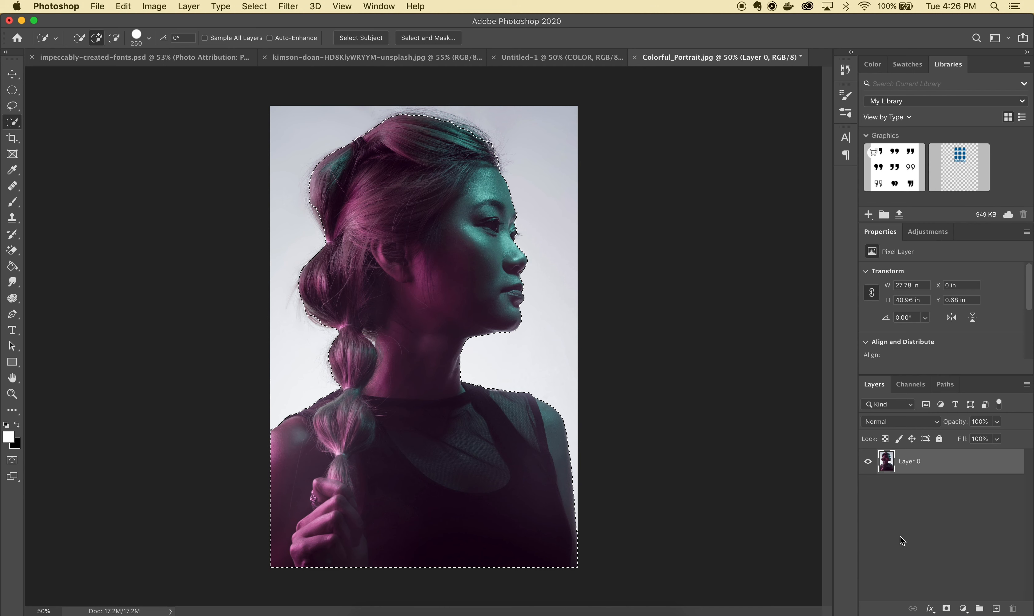
click(947, 608)
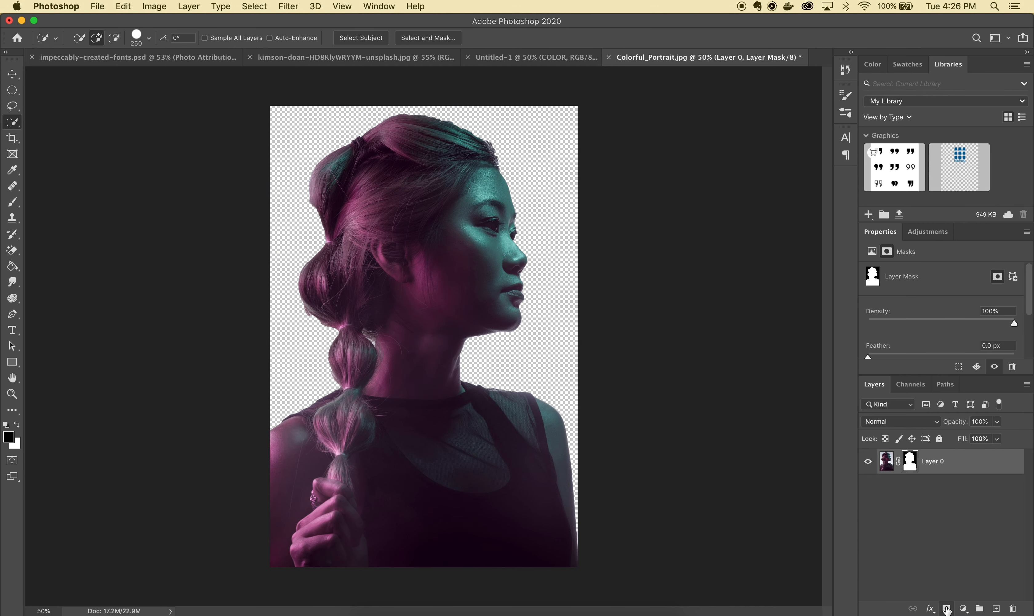
Open the layer mask in Select and Mask and refine its edge around the far eye's lashes.
right_click(913, 465)
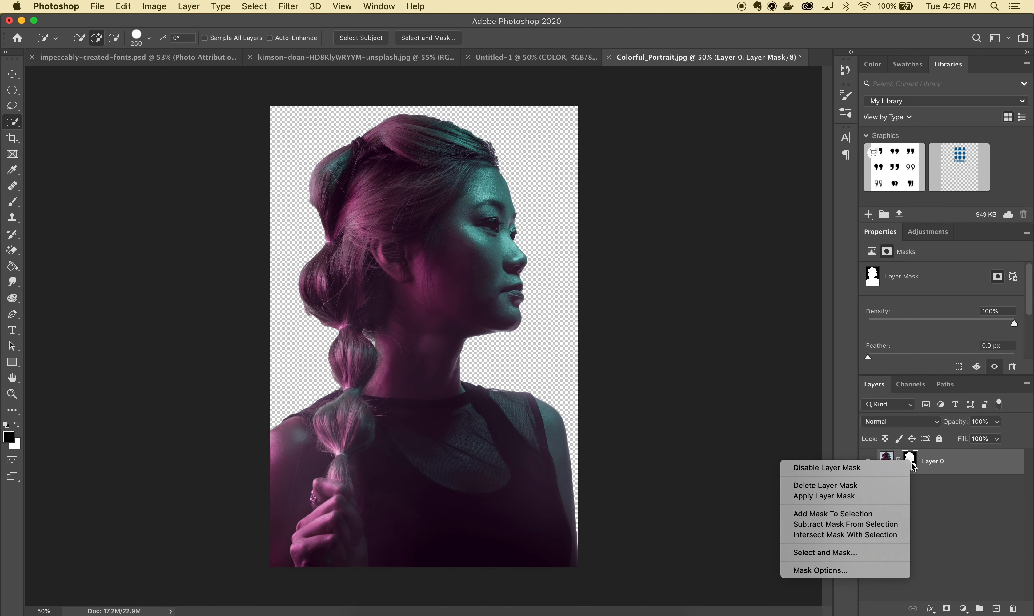
click(838, 553)
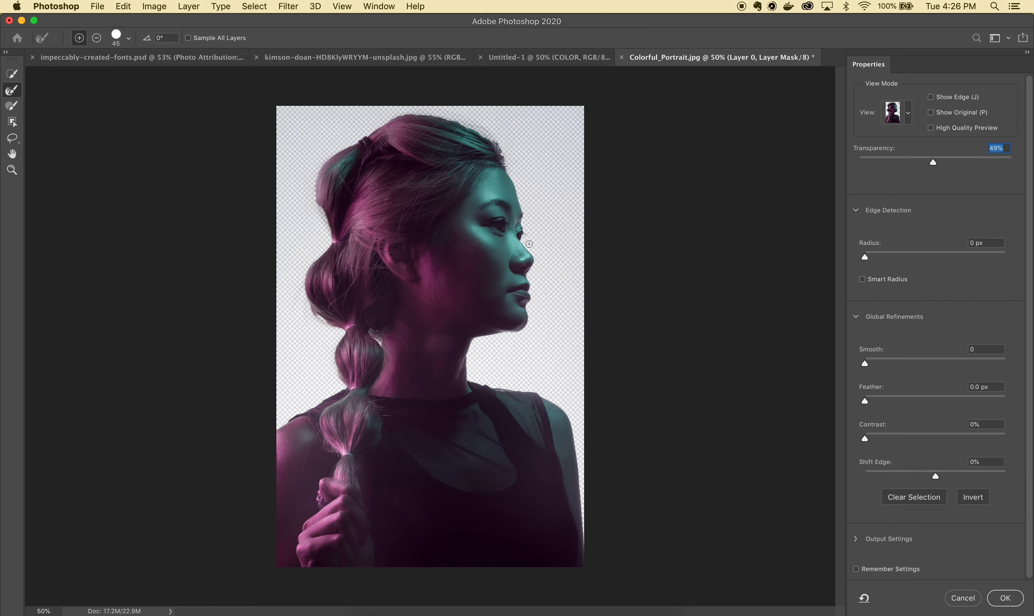
scroll(529, 244, up, 10)
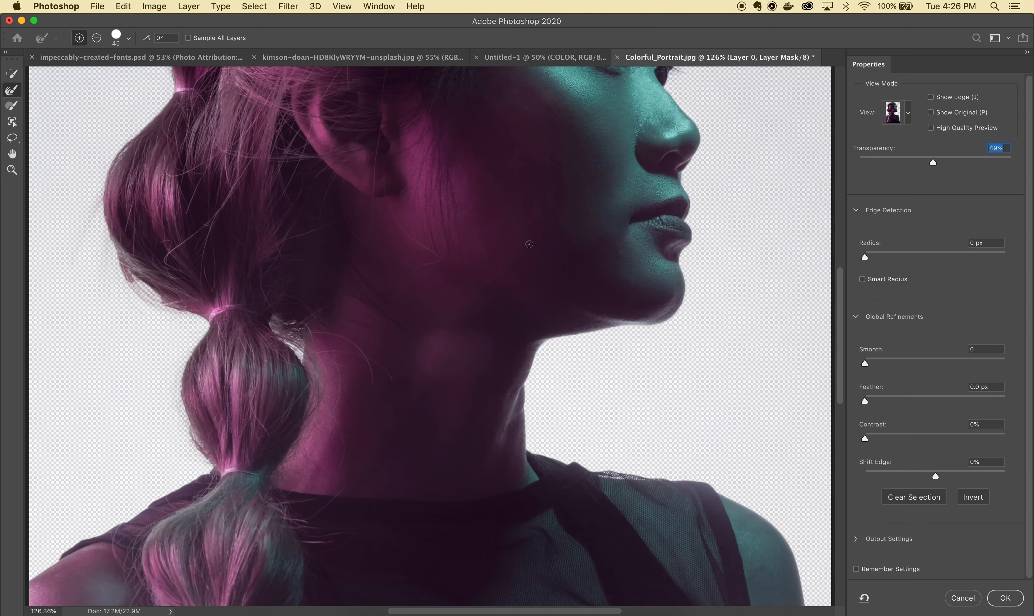
scroll(529, 244, up, 5)
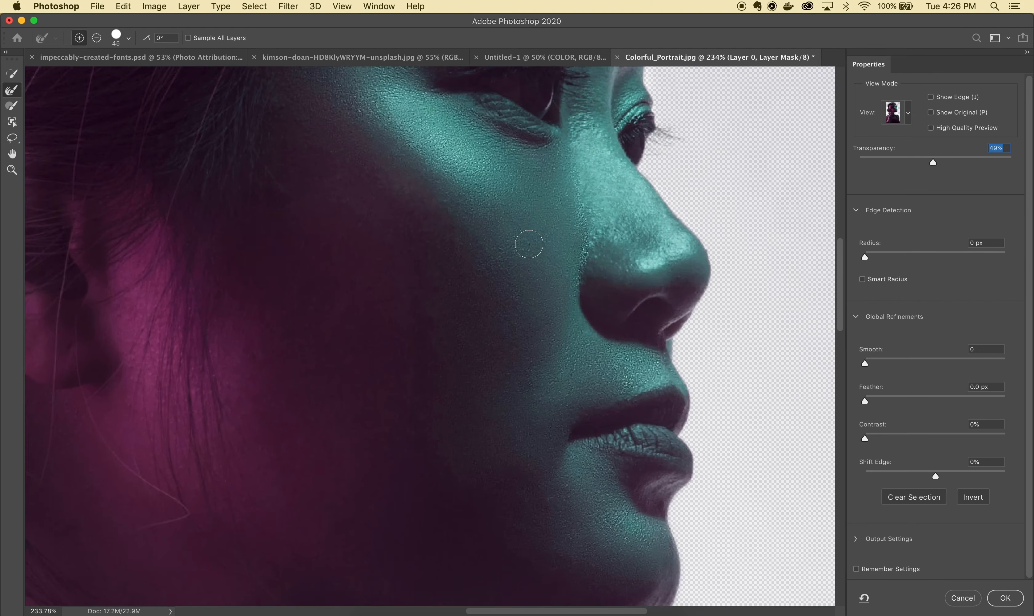
scroll(529, 243, right, 5)
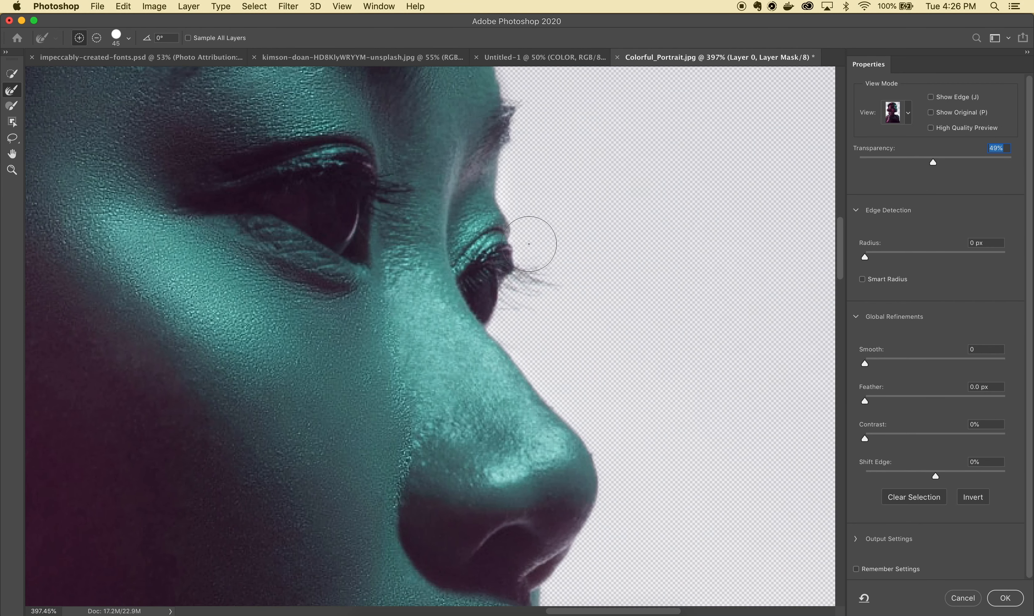
mouse_move(513, 270)
mouse_down()
mouse_move(506, 300)
mouse_move(533, 284)
mouse_move(521, 291)
mouse_move(519, 279)
mouse_move(529, 292)
mouse_move(508, 306)
mouse_move(517, 295)
mouse_move(506, 223)
mouse_move(525, 252)
mouse_up()
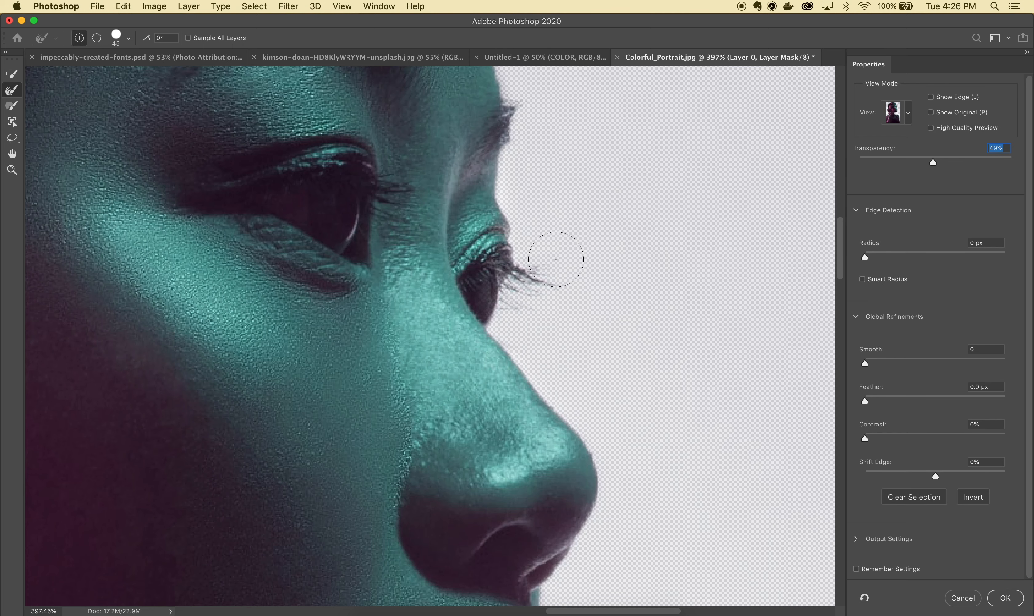
Set the preview transparency to 53% and refine the mask edge along the hair from the forehead over the crown.
scroll(556, 259, down, 5)
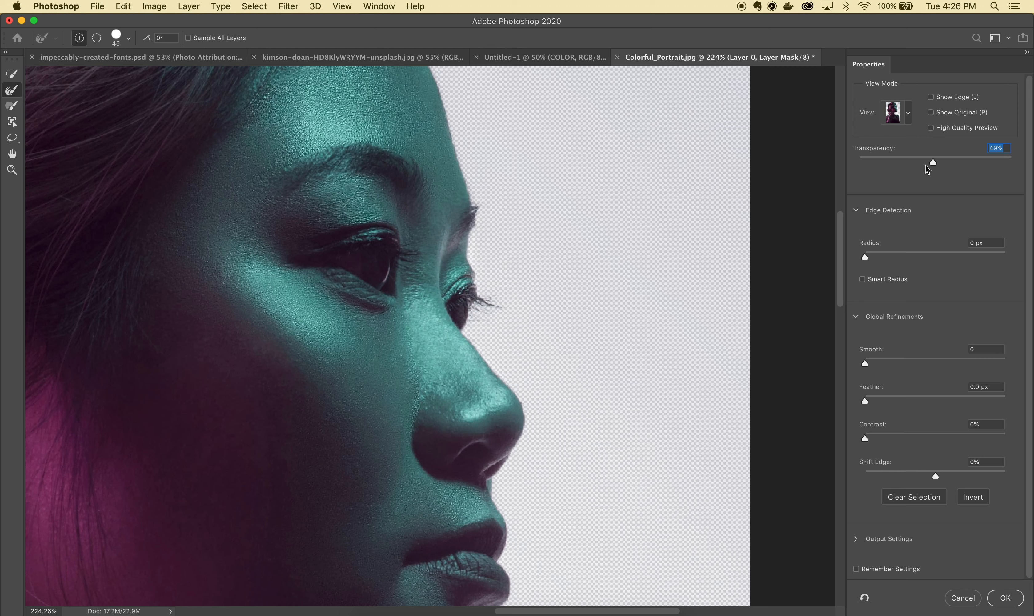
mouse_move(937, 162)
mouse_down()
mouse_move(857, 164)
mouse_move(940, 173)
mouse_up()
scroll(483, 211, up, 10)
scroll(483, 211, left, 5)
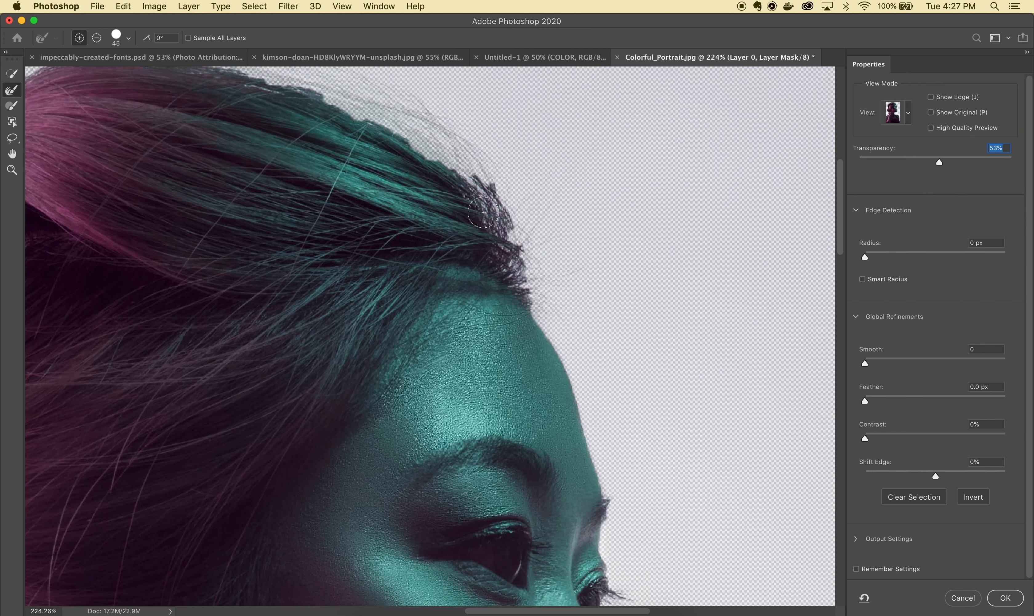
scroll(484, 213, up, 1)
scroll(483, 213, left, 1)
scroll(483, 213, down, 5)
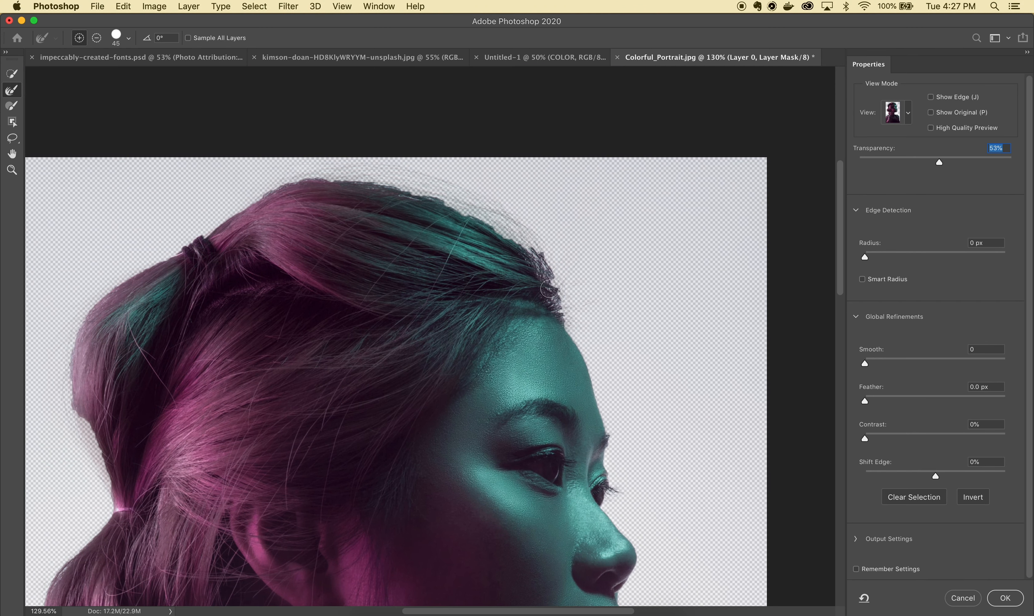
mouse_move(550, 289)
mouse_down()
mouse_move(512, 222)
mouse_move(400, 180)
mouse_move(325, 173)
mouse_move(205, 223)
mouse_move(291, 190)
mouse_up()
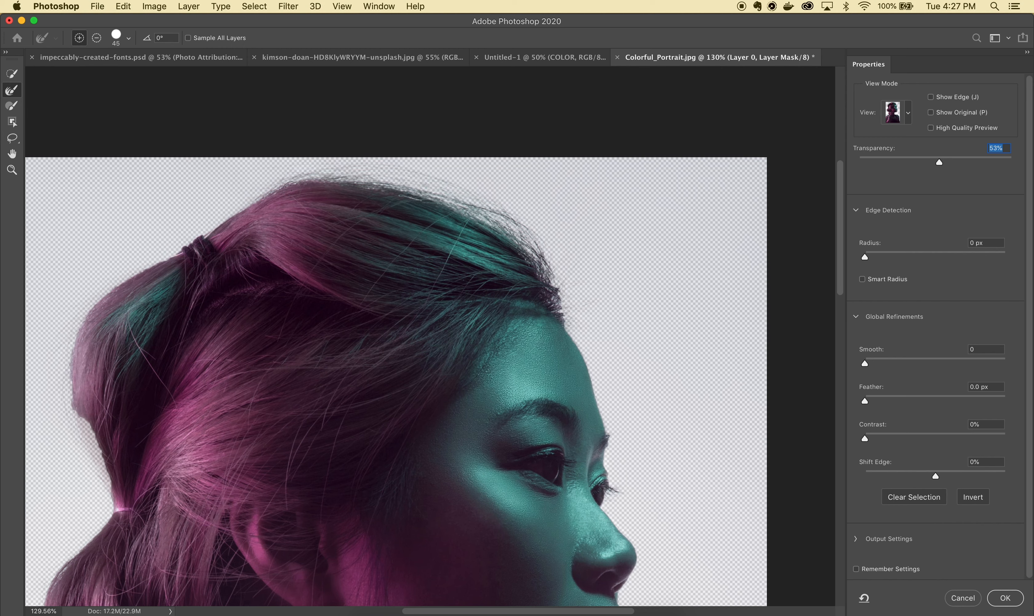
Set the transparency to 57% and the brush size to 80, and refine the hair edge from the forehead back to the lower hair tie.
mouse_move(940, 163)
mouse_down()
mouse_move(899, 162)
mouse_move(947, 163)
mouse_up()
key(])
key(])
key(])
key(])
mouse_move(566, 307)
mouse_down()
mouse_move(534, 242)
mouse_move(452, 193)
mouse_move(346, 171)
mouse_move(256, 190)
mouse_move(113, 269)
mouse_move(64, 334)
mouse_move(62, 400)
mouse_move(100, 507)
mouse_up()
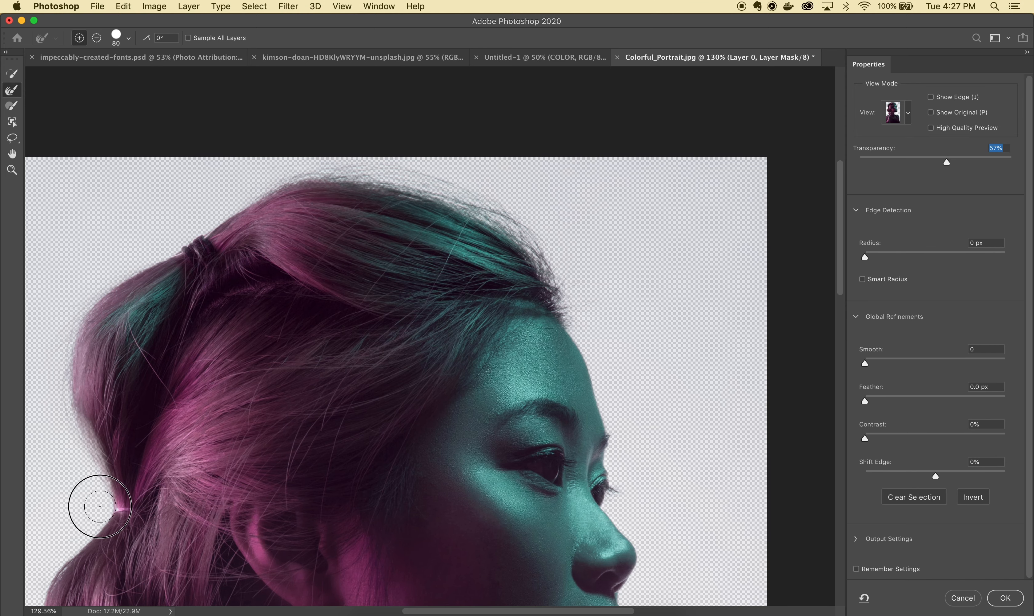
Refine the mask edge along the braid sections below the ear and apply the Select and Mask refinements.
scroll(100, 507, down, 6)
scroll(100, 507, left, 4)
key(z)
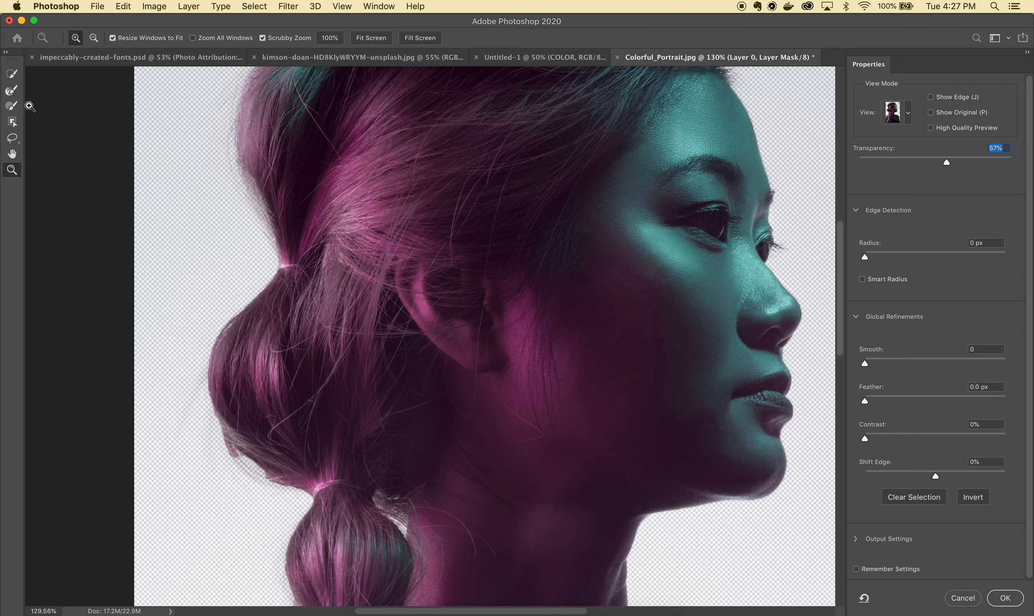
key(r)
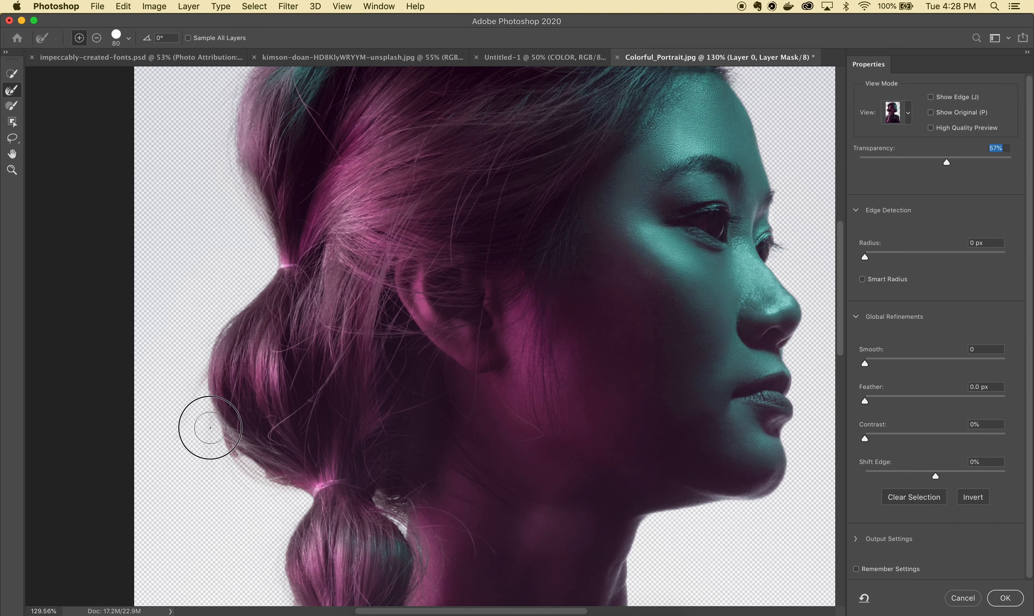
mouse_move(210, 428)
mouse_down()
mouse_move(251, 480)
mouse_move(298, 504)
mouse_up()
drag(280, 554, 271, 384)
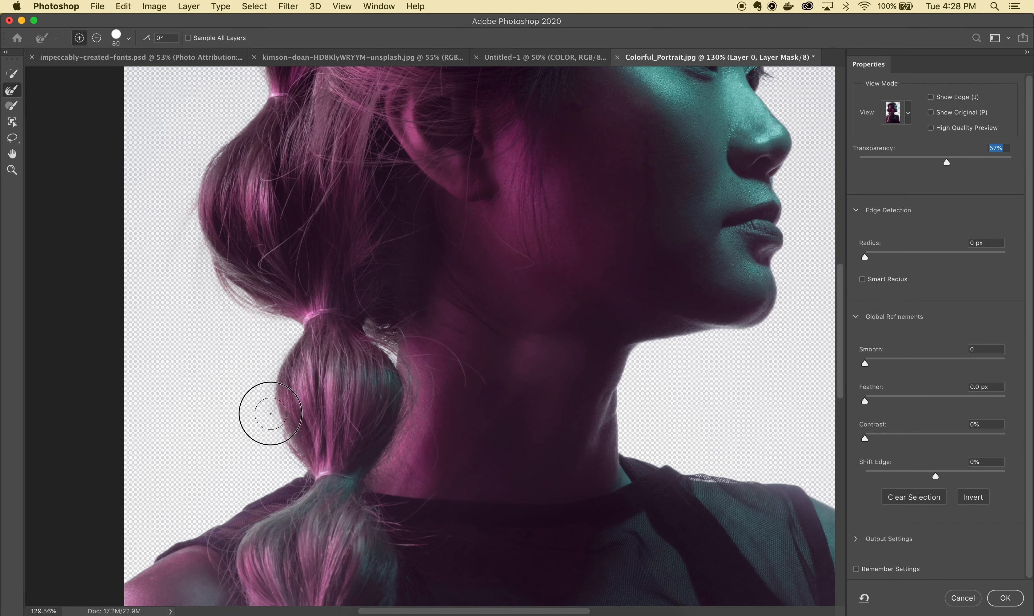
key(z)
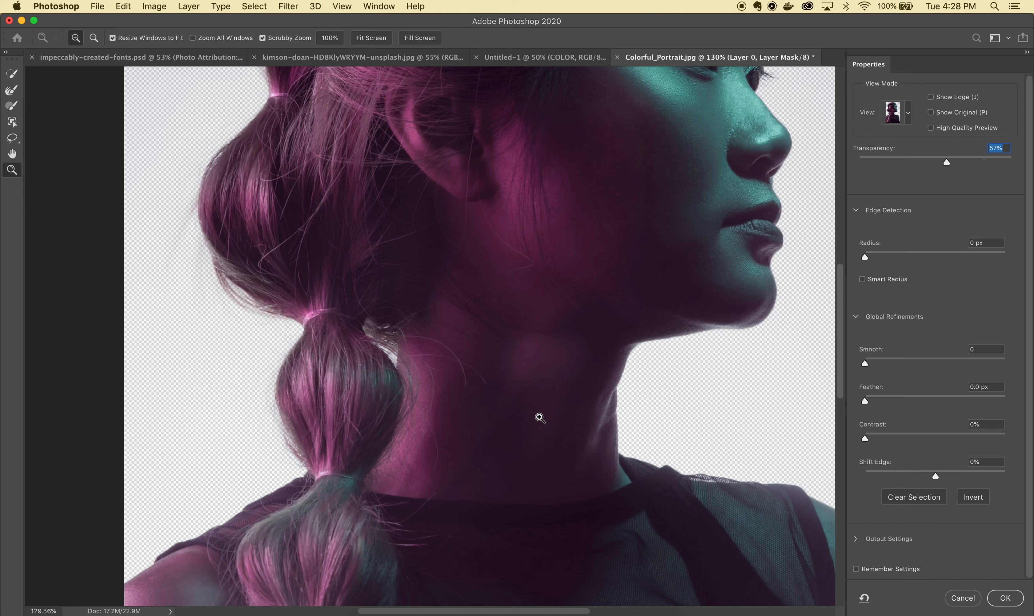
drag(734, 361, 633, 361)
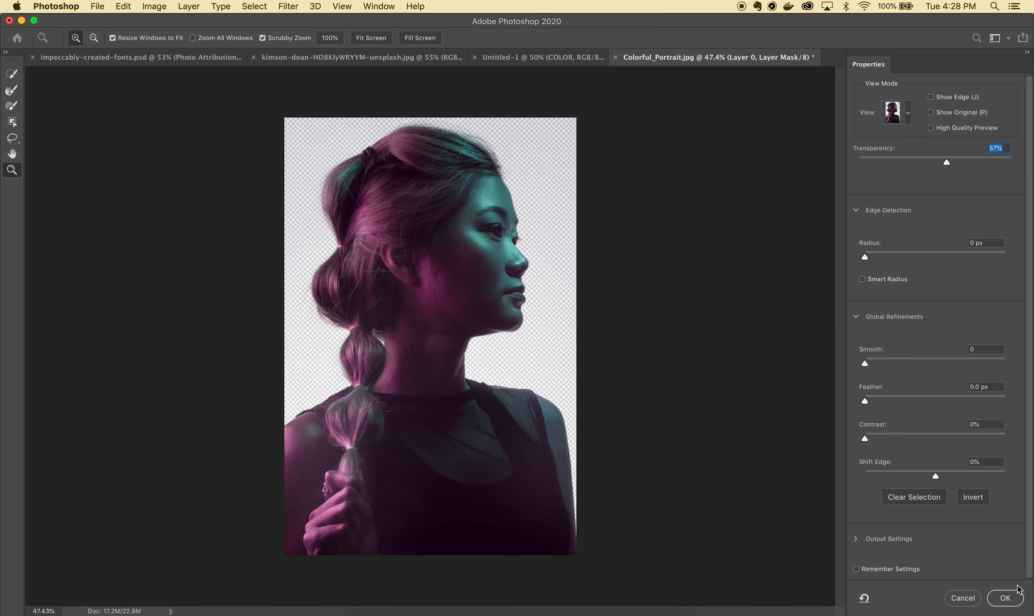
click(1006, 599)
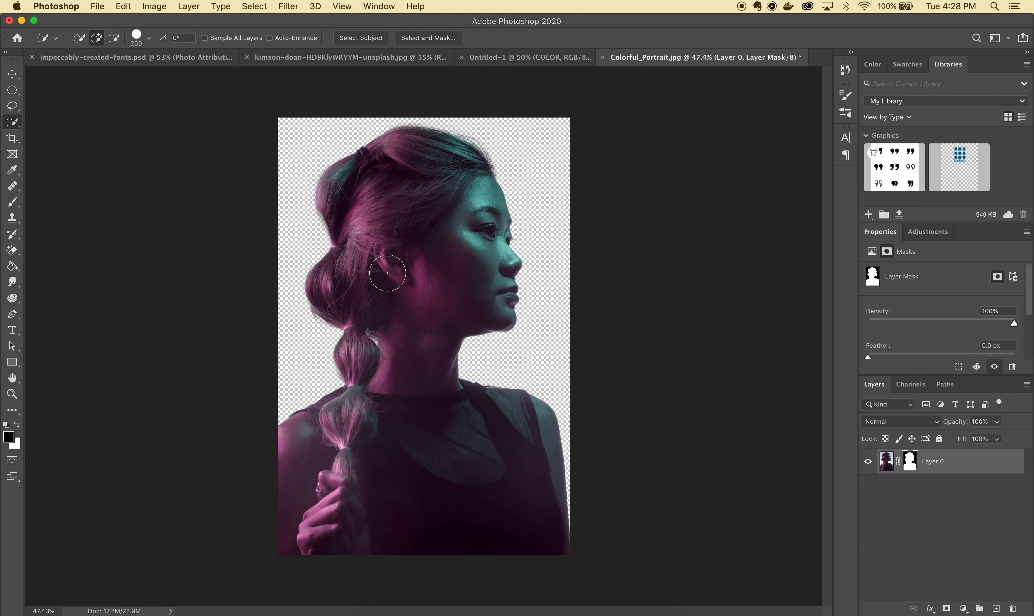
Scale the masked portrait down to 86.48%, keeping it anchored at the canvas's lower-right corner.
click(12, 74)
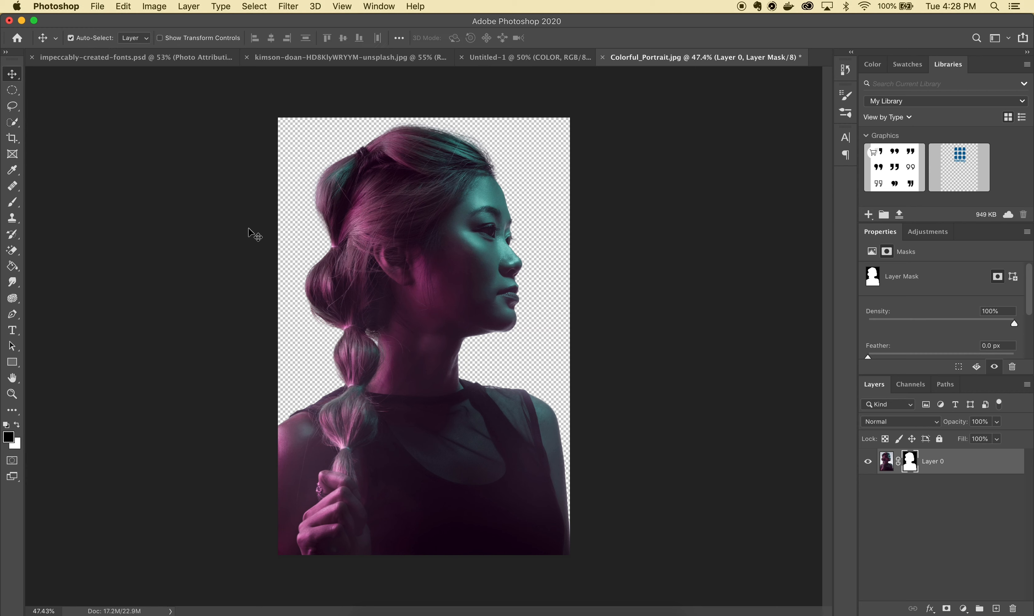
key(super+t)
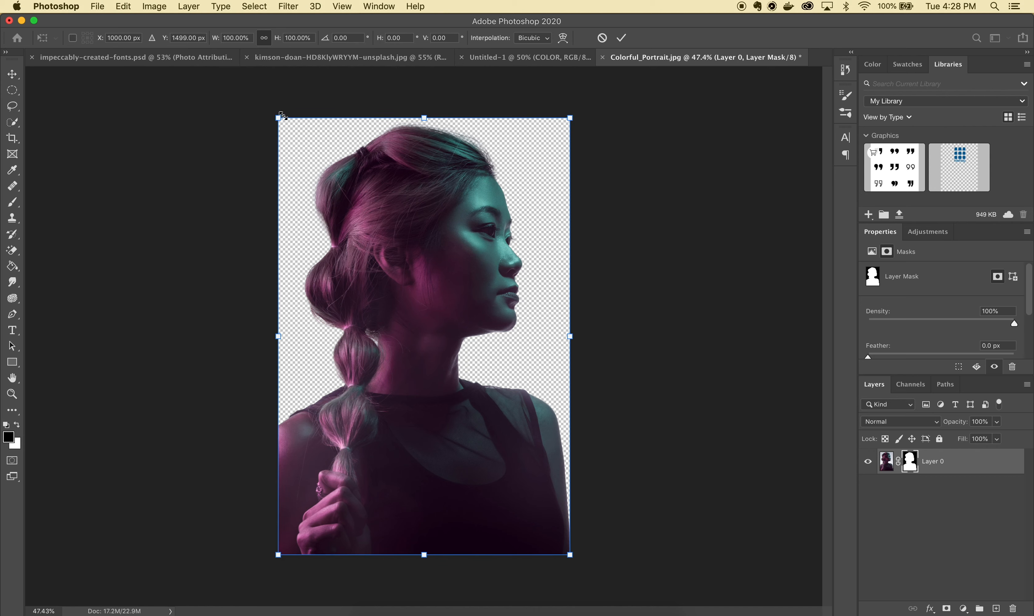
drag(279, 118, 354, 155)
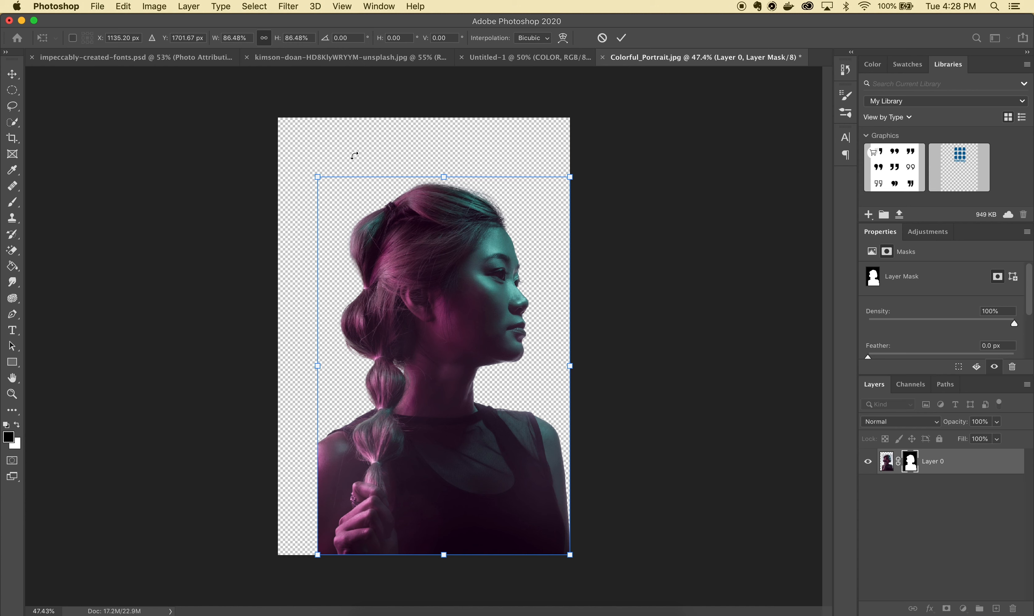
click(622, 38)
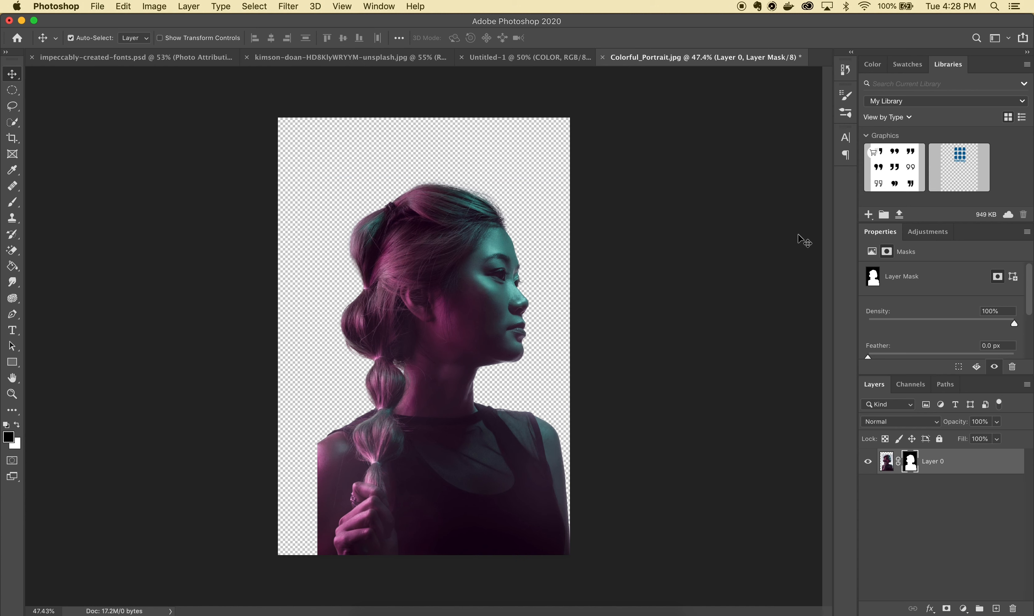
Add a new layer beneath the portrait and fill it with white as the background.
click(997, 608)
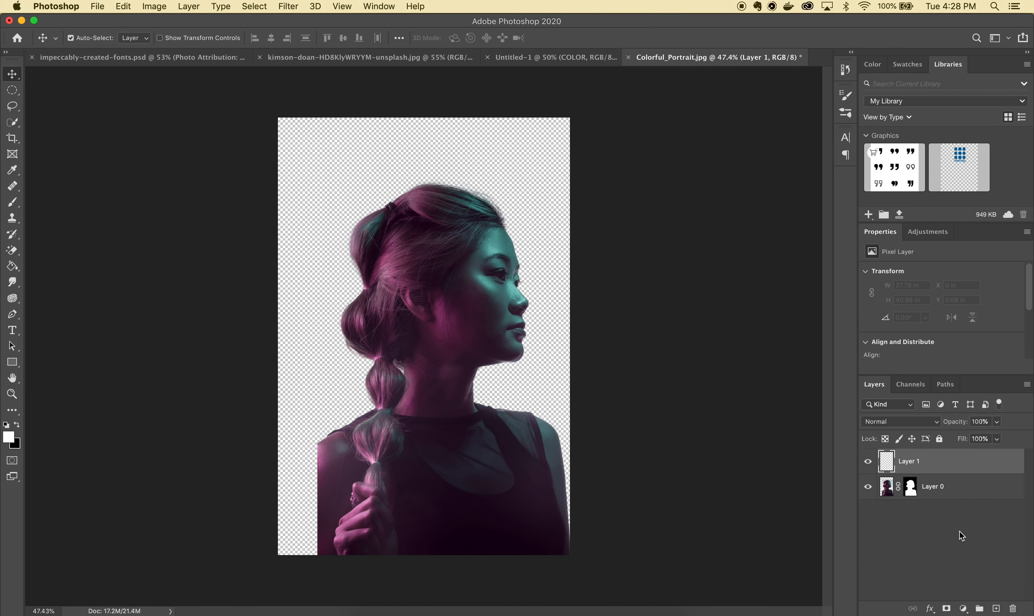
click(951, 460)
drag(951, 459, 953, 499)
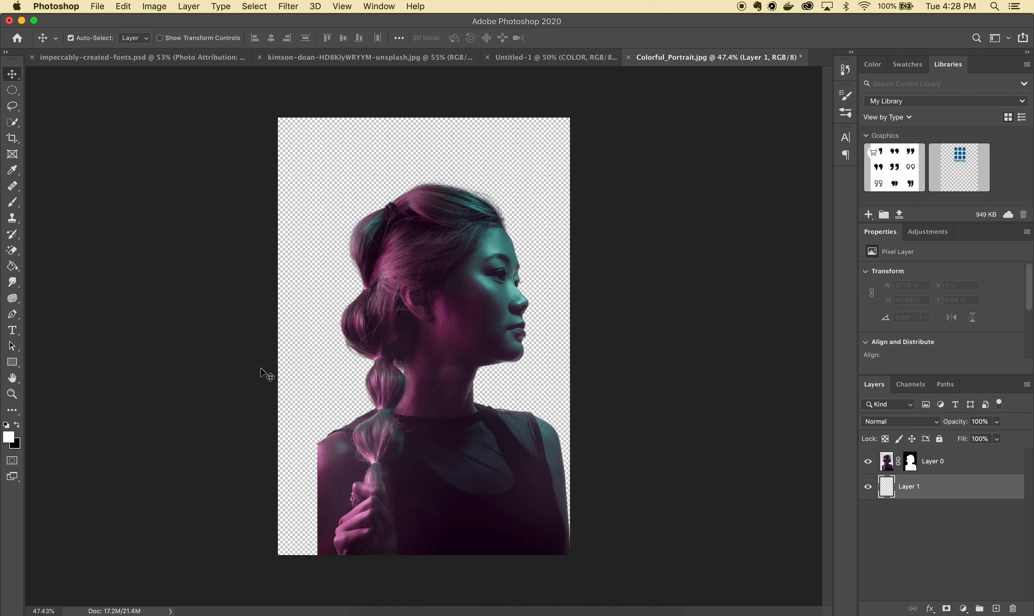
click(12, 266)
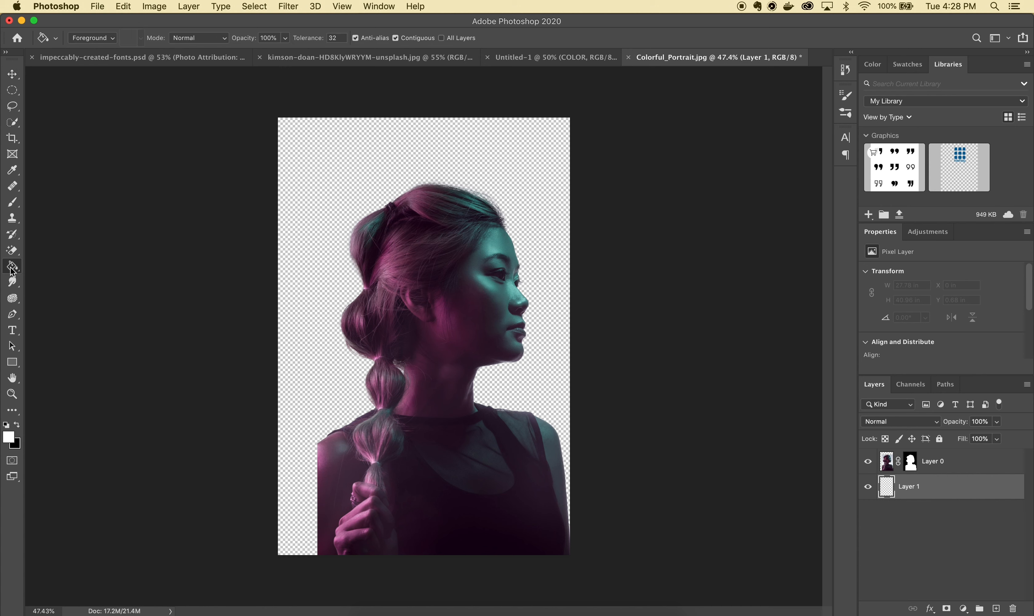
click(299, 167)
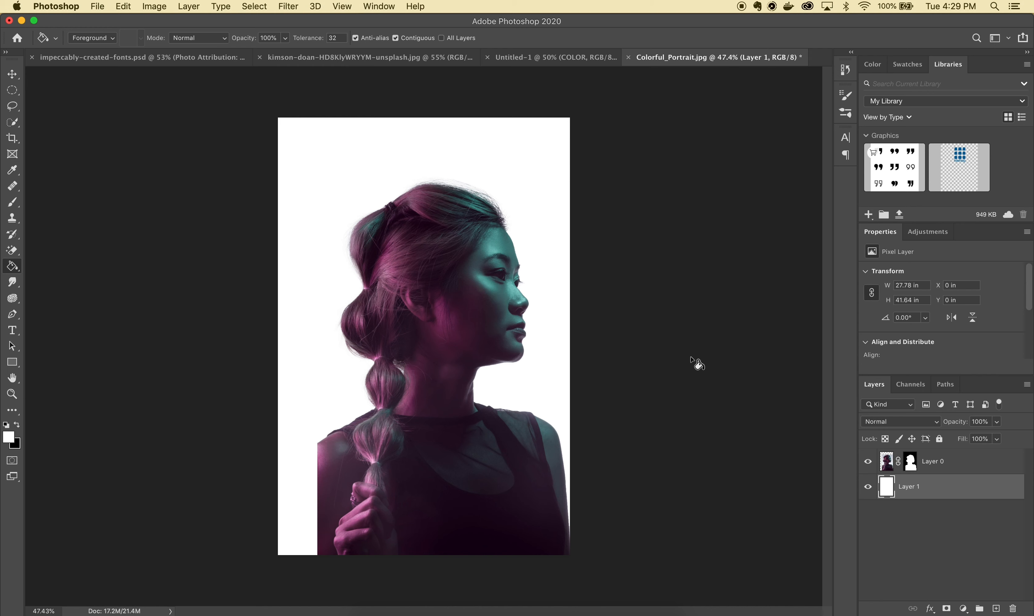
Add the vertical text COLOR above the portrait layer, beside the hair, in Ngamboel Regular at 400 pt.
click(964, 462)
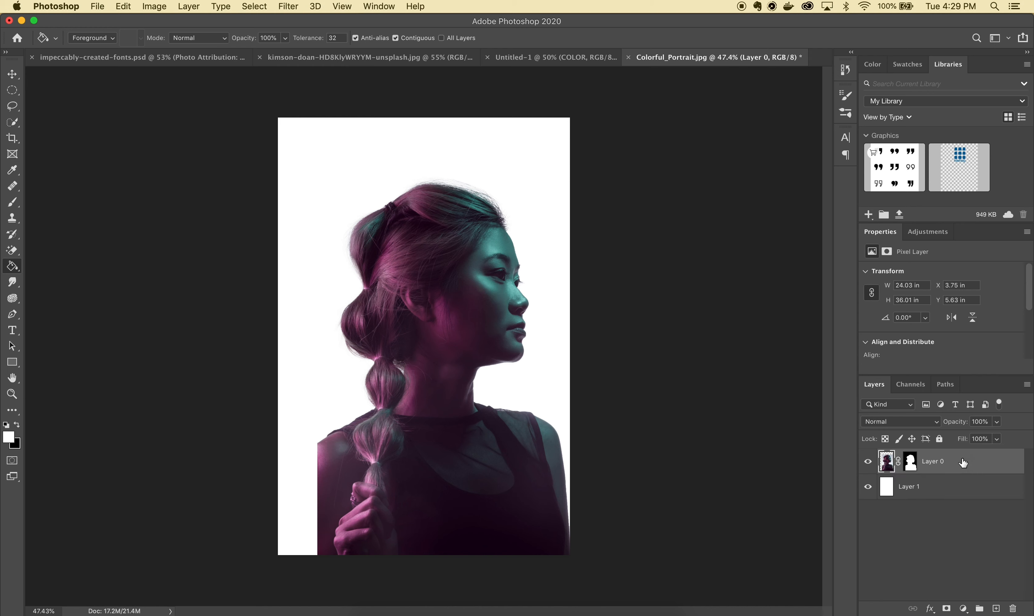
click(13, 332)
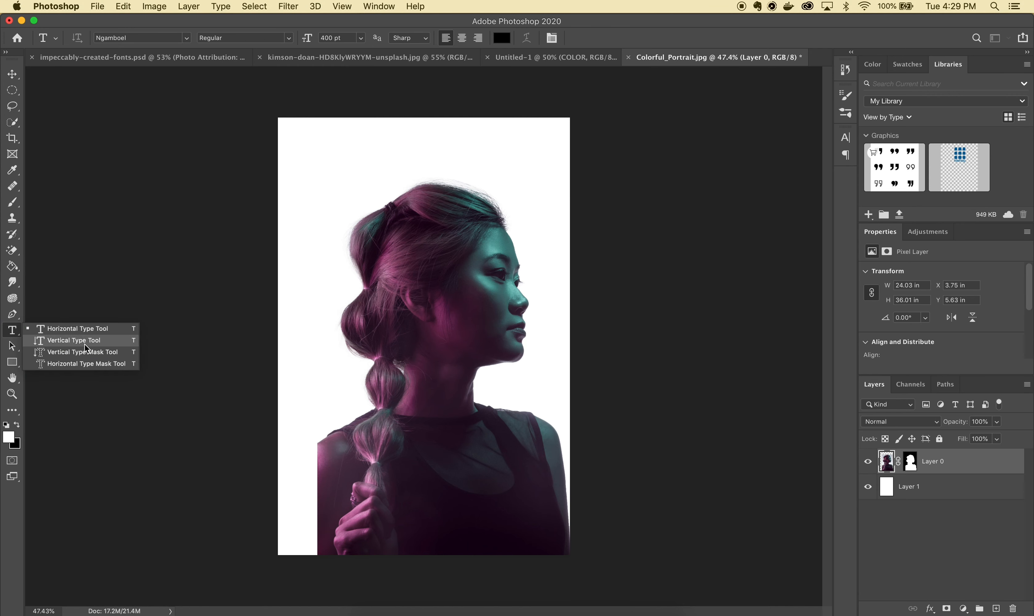
click(85, 340)
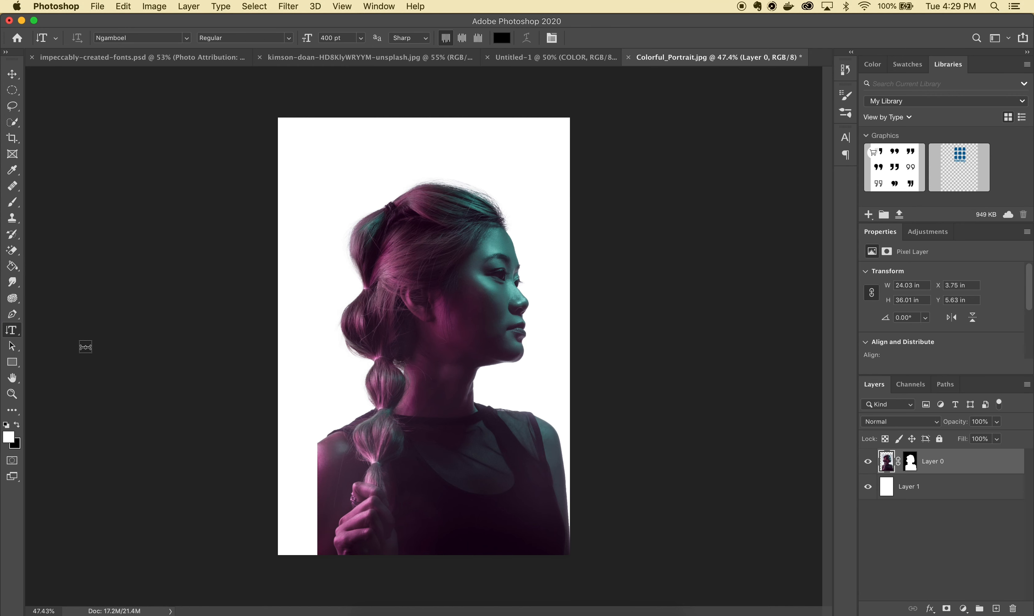
click(186, 39)
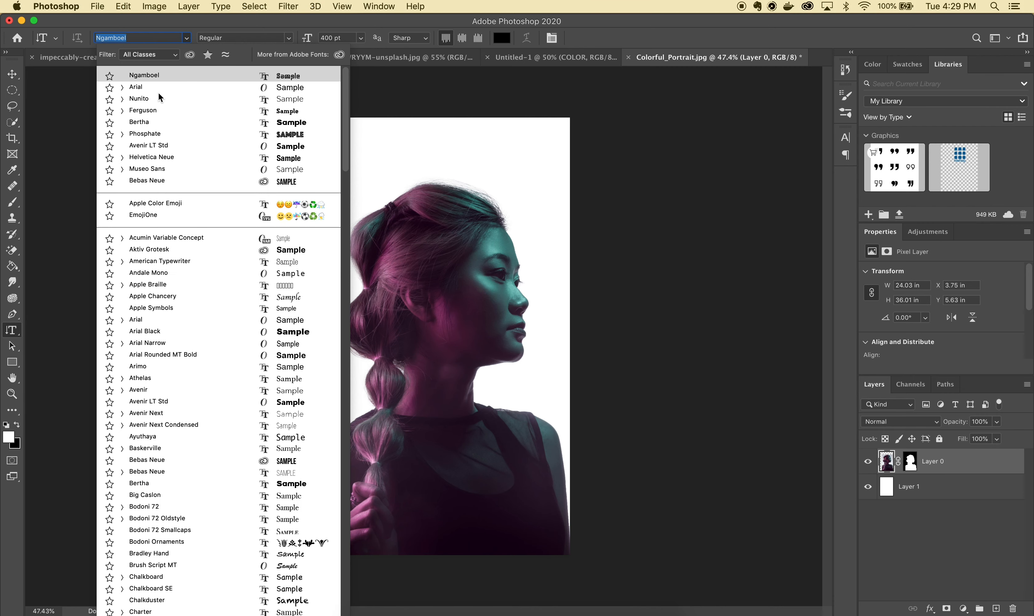
click(156, 76)
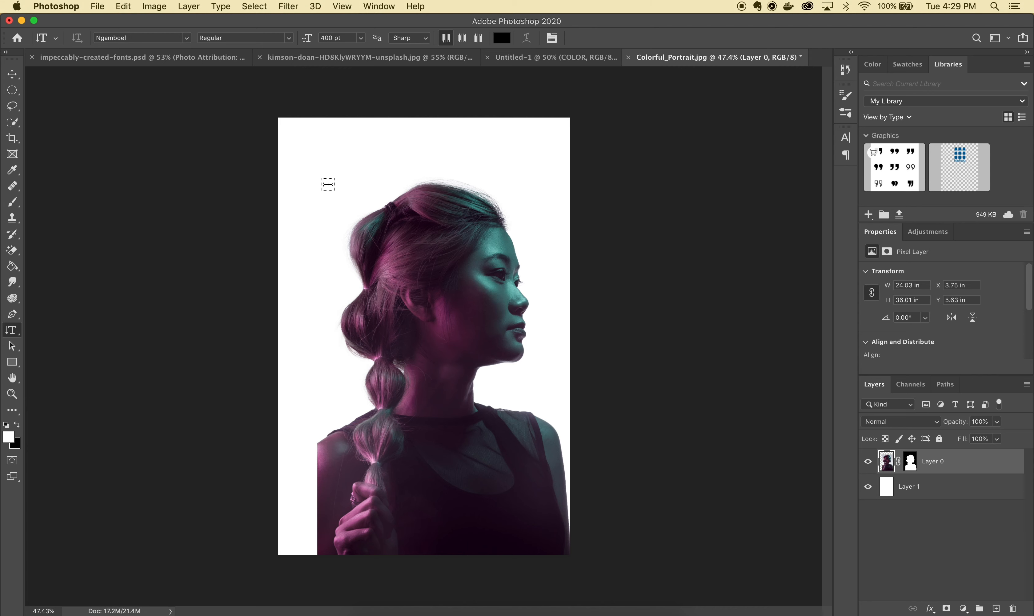
click(328, 185)
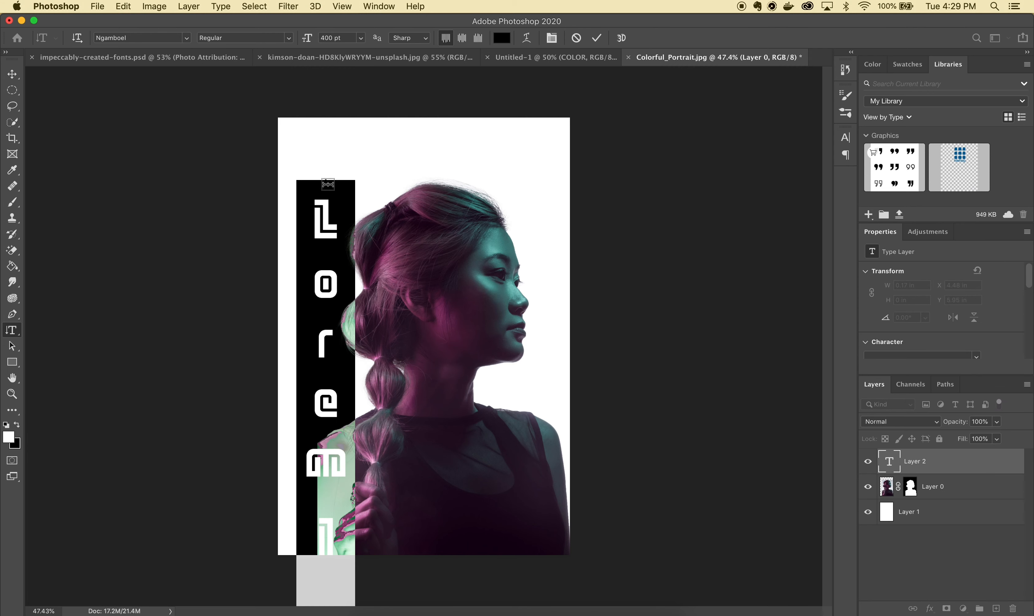
text(COLOR)
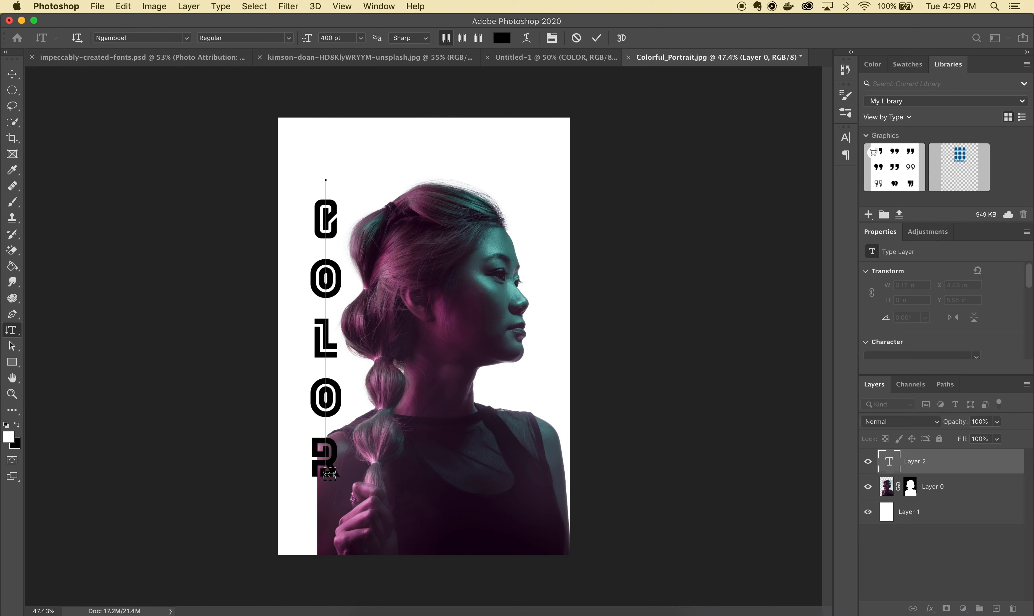
Set the whole word COLOR to a size of 480 pt and a tracking of -180.
drag(330, 474, 327, 187)
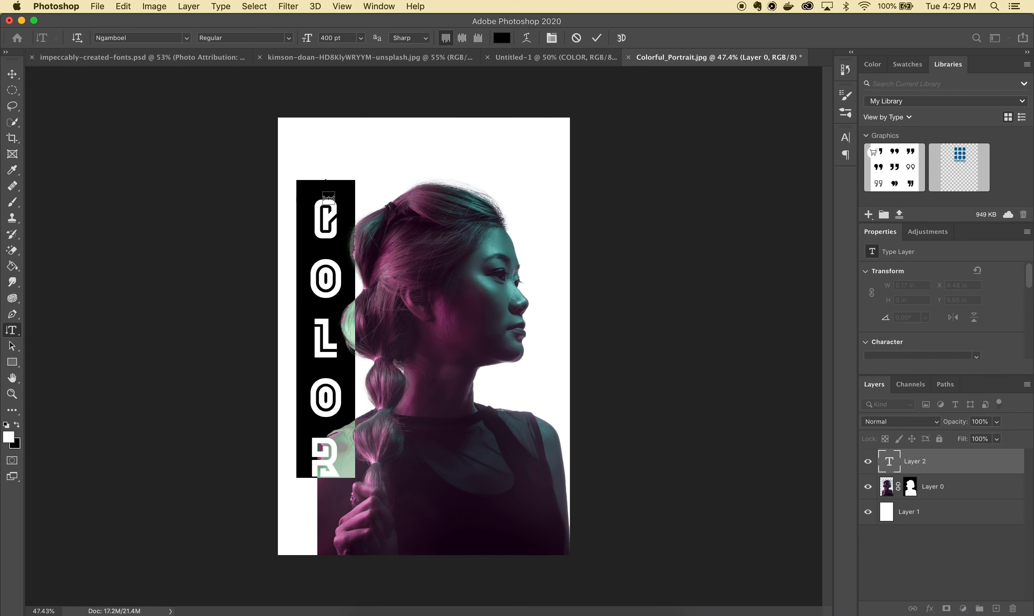
click(324, 38)
key(shift+Up)
key(shift+Up)
key(shift+Up)
key(shift+Up)
key(shift+Up)
key(shift+Up)
key(shift+Up)
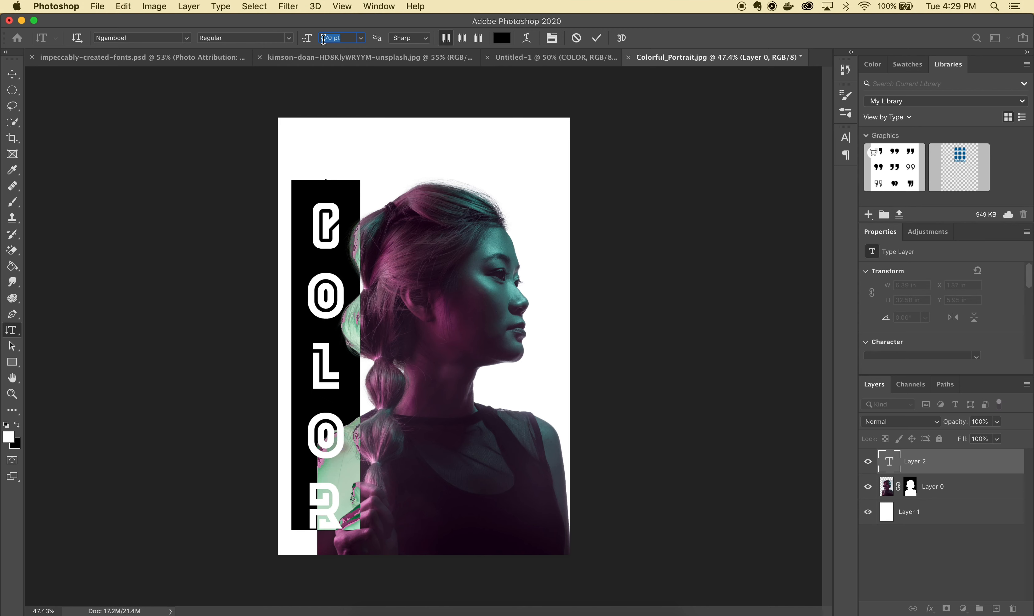
key(shift+Up)
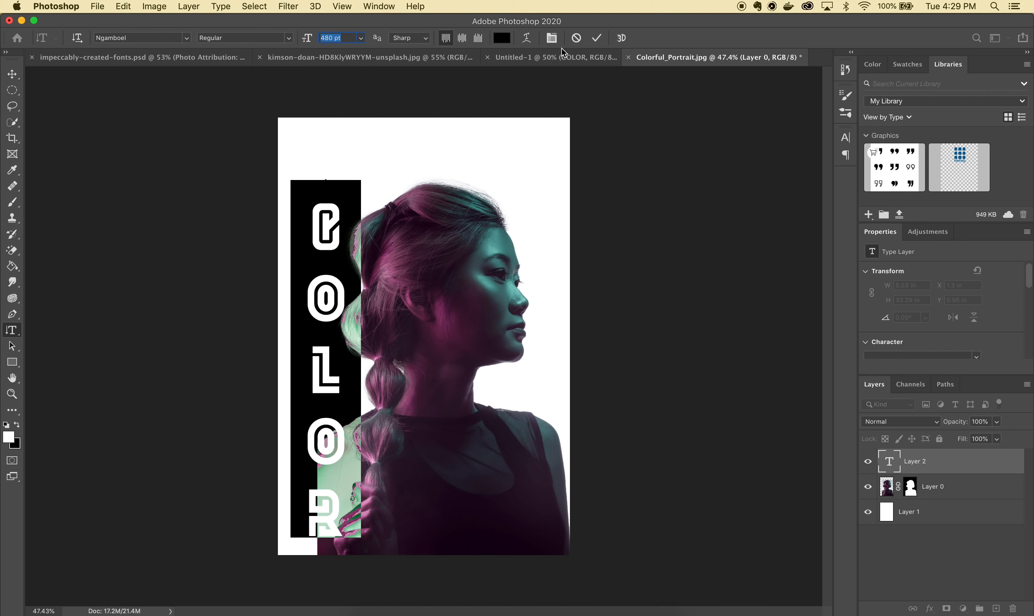
click(553, 41)
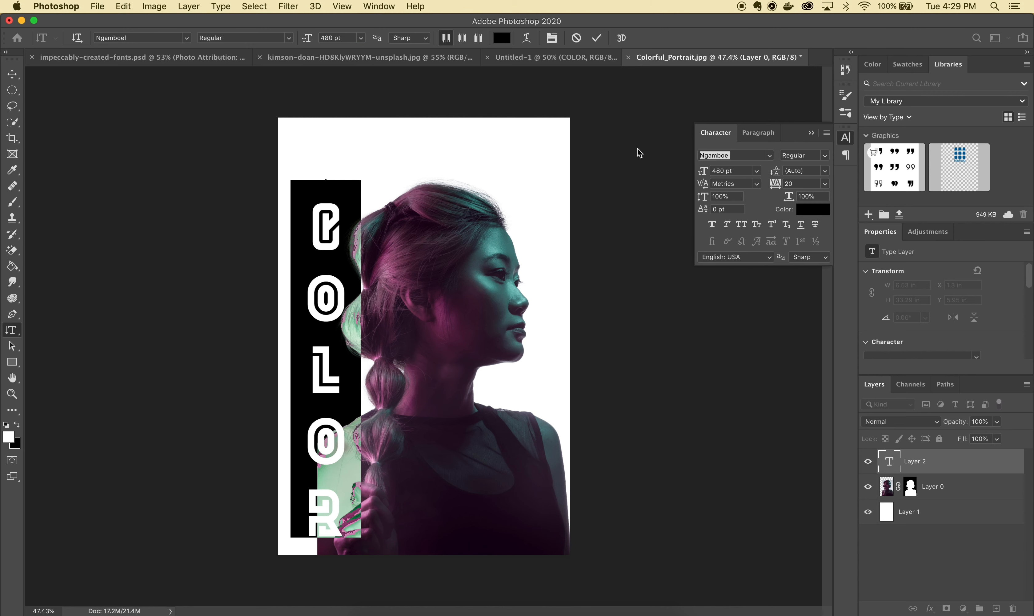
click(793, 184)
text(-100)
key(Return)
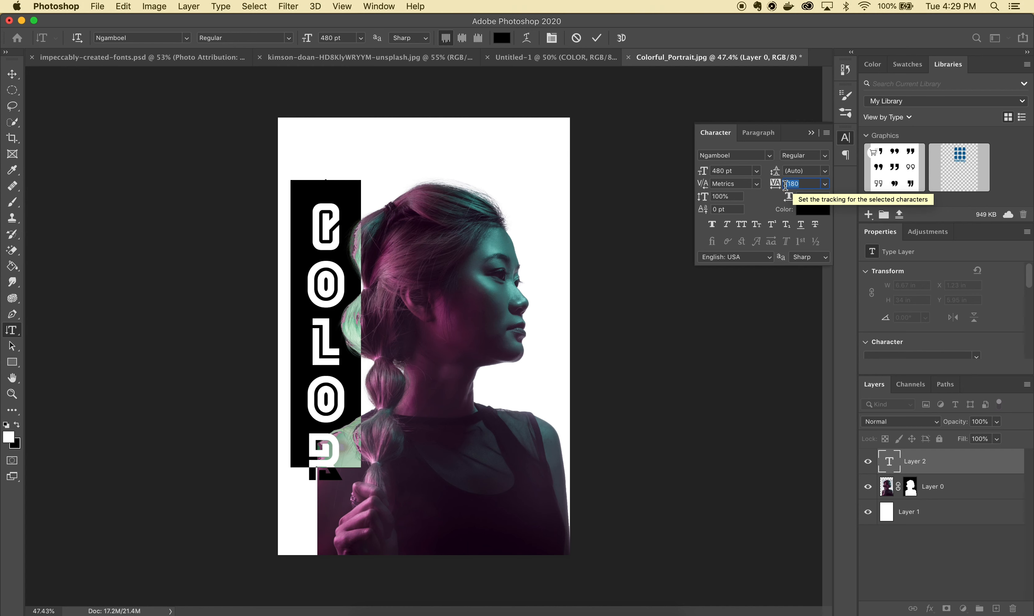
Enlarge the COLOR text to 600 pt.
click(722, 171)
text(500)
key(Return)
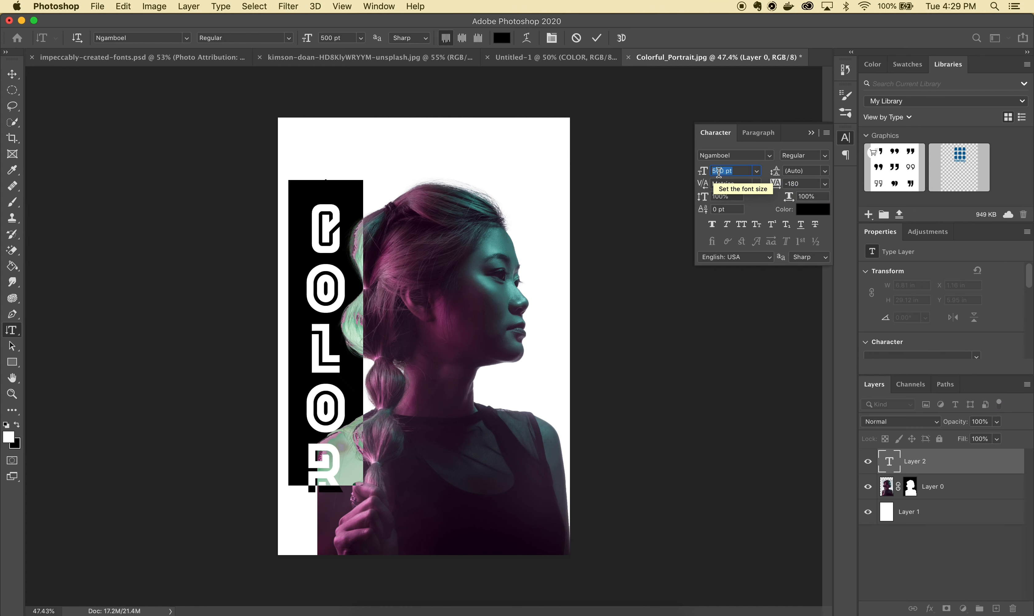
key(shift+Up)
key(shift+Up)
key(shift+Up)
key(shift+Up)
key(shift+Up)
key(shift+Up)
key(shift+Up)
key(shift+Up)
key(shift+Up)
key(shift+Up)
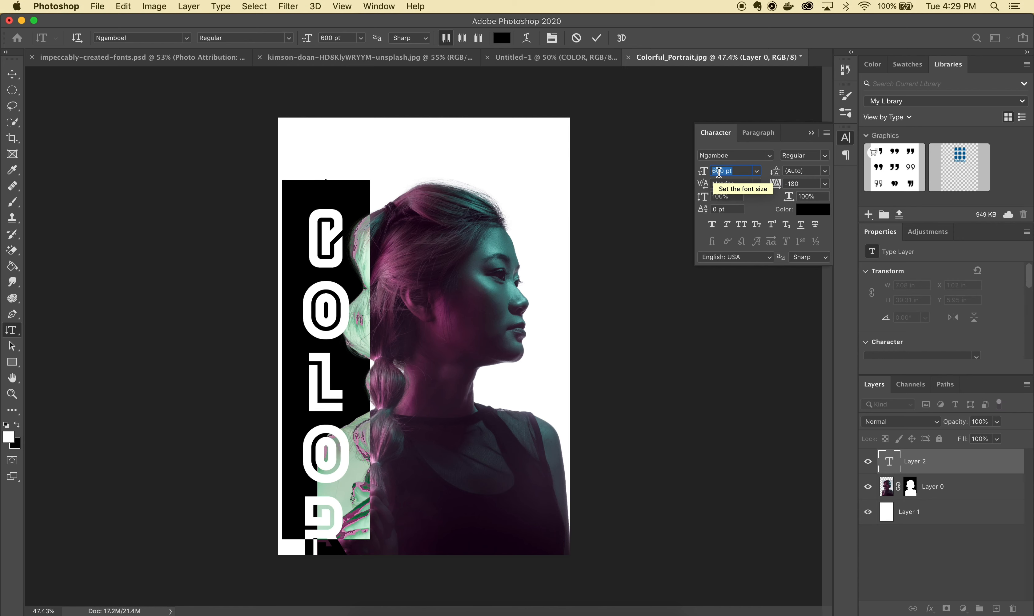
Try a tighter tracking on the COLOR text and return it to -180.
click(792, 184)
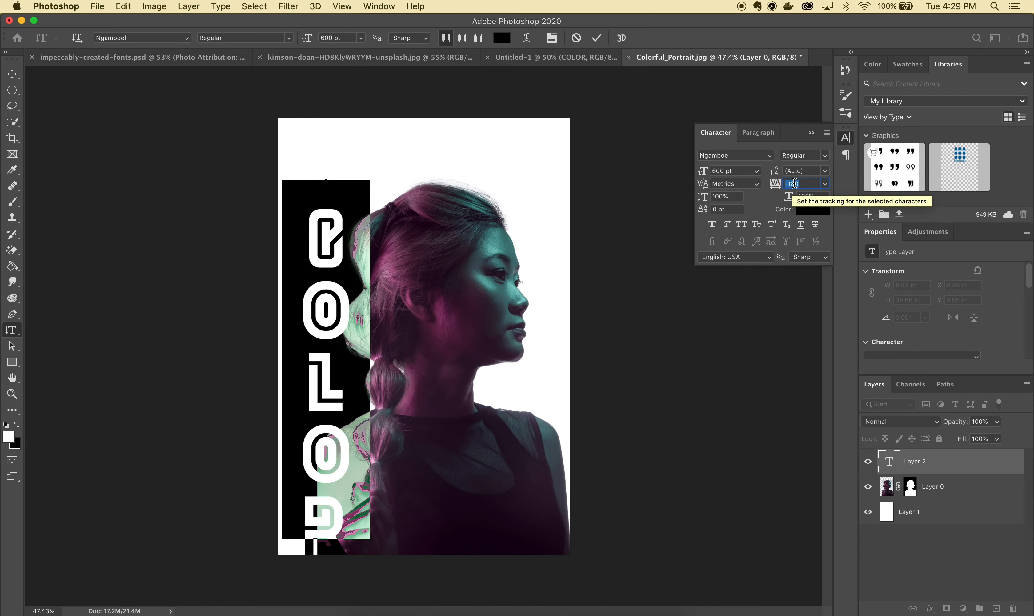
key(shift+Down)
key(shift+Down)
key(shift+Down)
key(shift+Down)
key(shift+Down)
key(shift+Down)
key(shift+Down)
key(shift+Down)
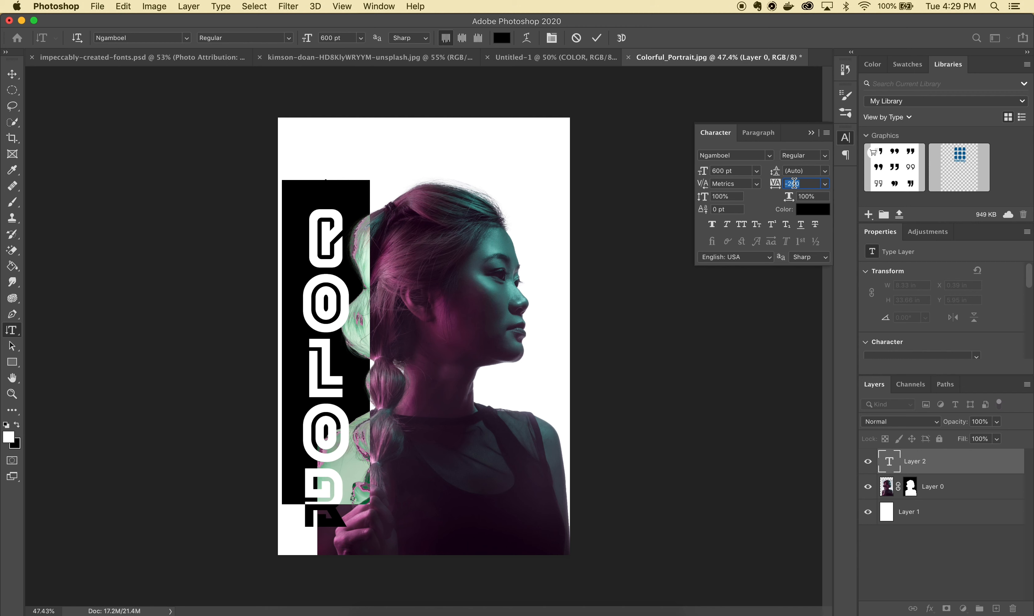
key(shift+Up)
key(shift+Up)
key(shift+Up)
key(shift+Up)
key(shift+Up)
key(shift+Up)
key(shift+Up)
key(shift+Up)
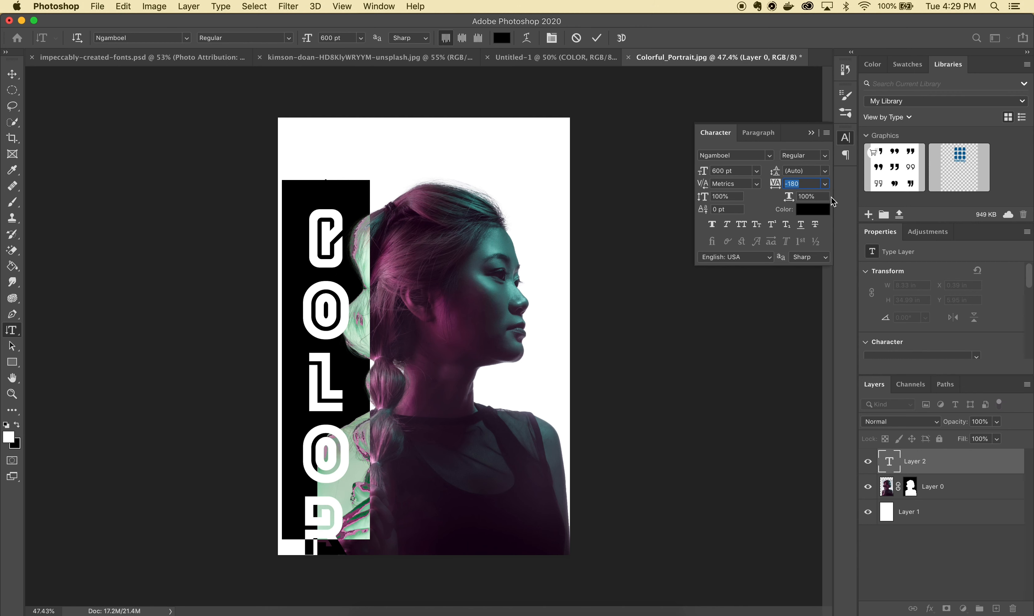
Commit the COLOR text and move it up and inward so it overlaps the back of the hair and the shoulder.
click(812, 133)
click(598, 39)
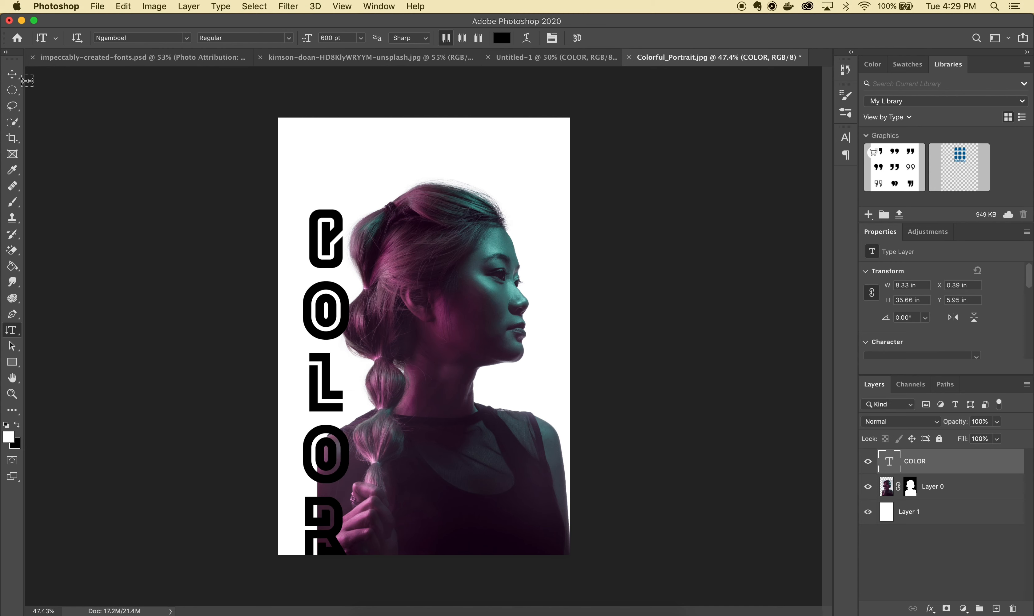
key(v)
drag(307, 297, 336, 287)
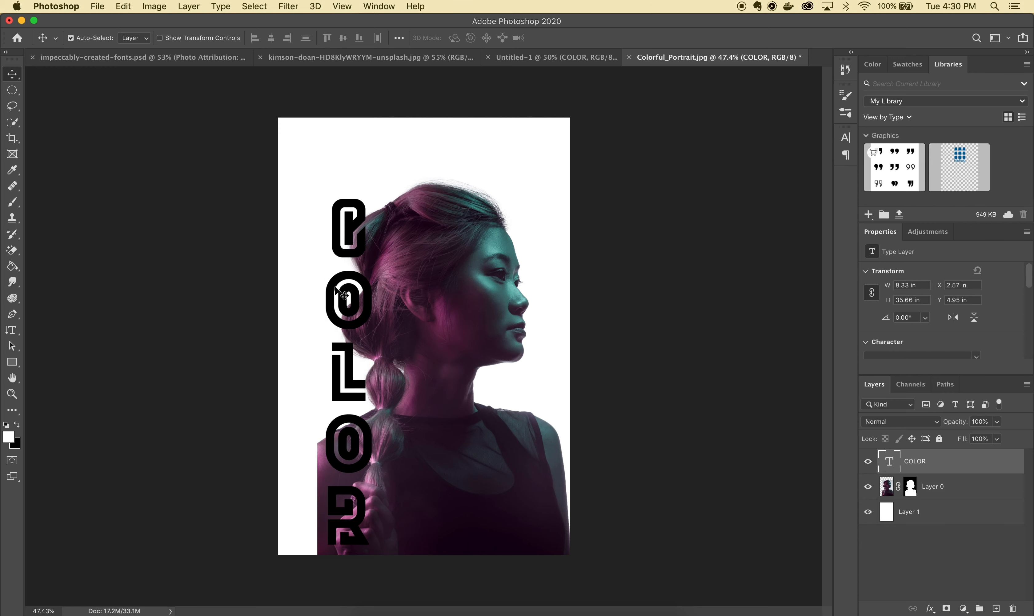
key(super+z)
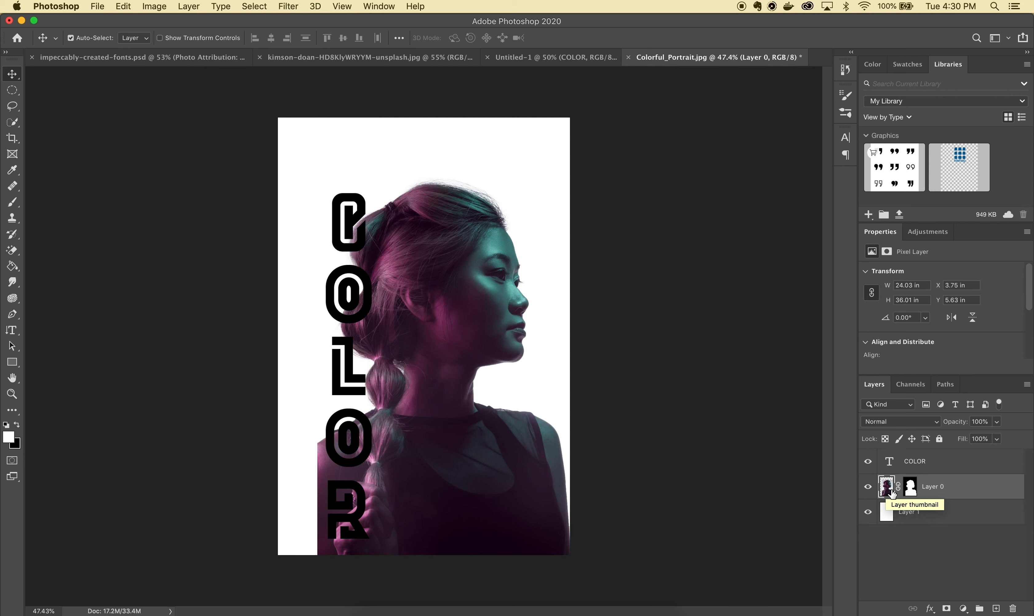
Target the portrait layer's mask and set up a hard round brush with 100% hardness and black as the paint color.
click(911, 490)
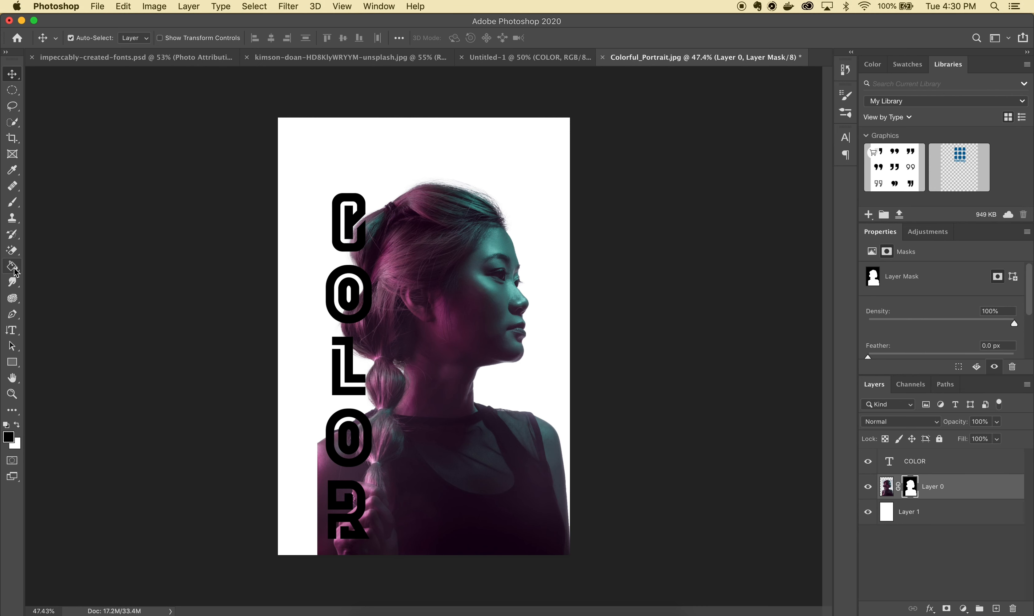
click(12, 202)
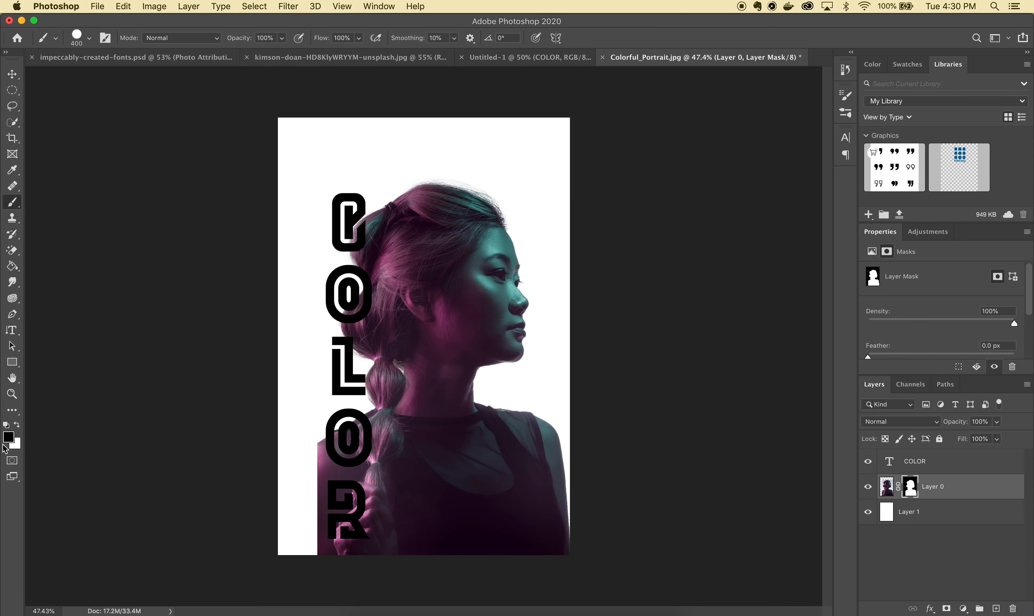
click(90, 38)
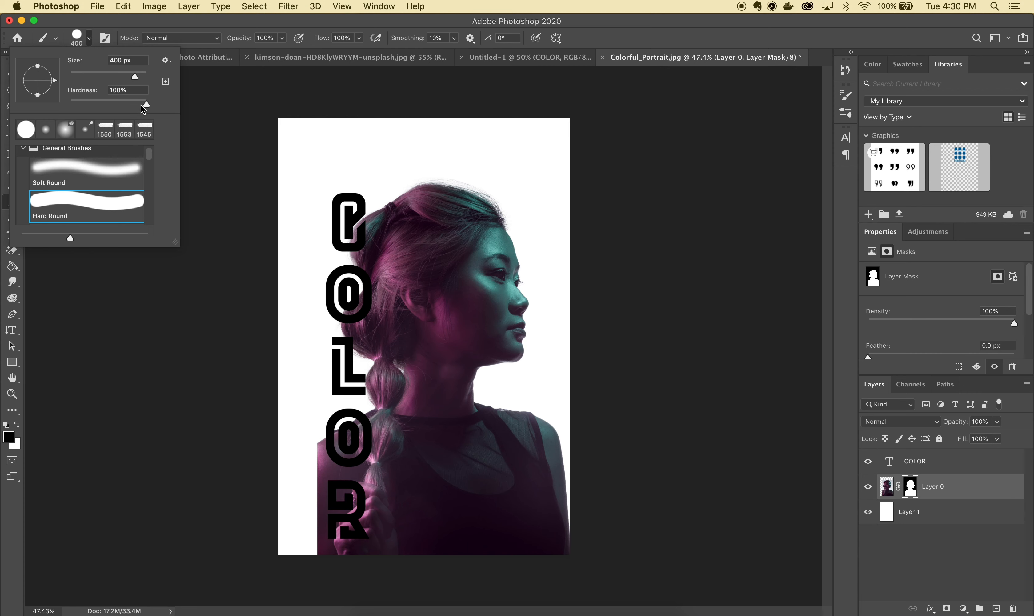
drag(148, 109, 173, 105)
key(Return)
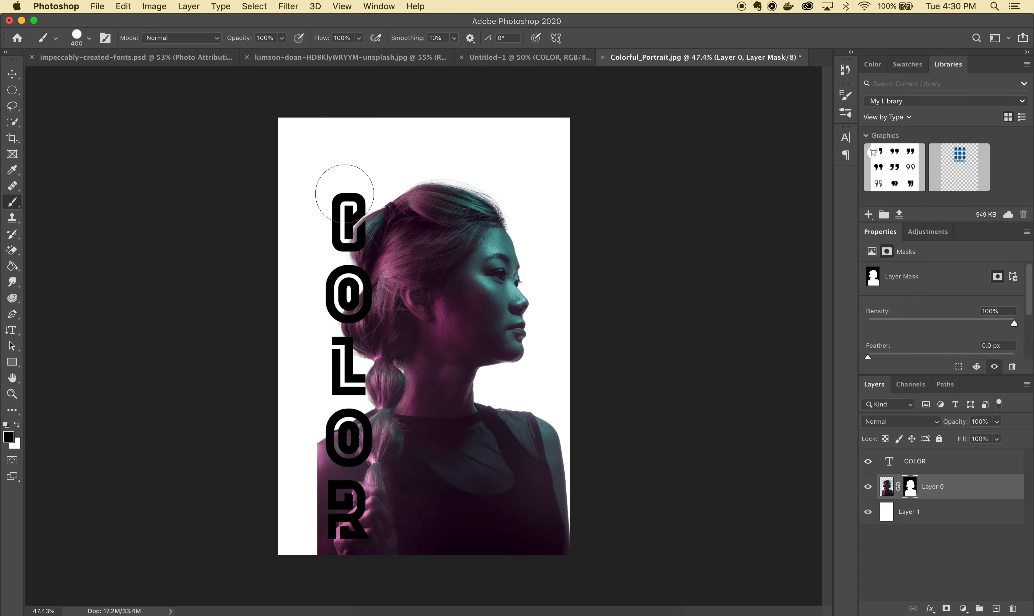
Reduce the brush to 90 px and paint the hair out of the gaps inside the letter C on the mask.
scroll(342, 185, up, 5)
scroll(351, 197, up, 10)
scroll(351, 197, left, 5)
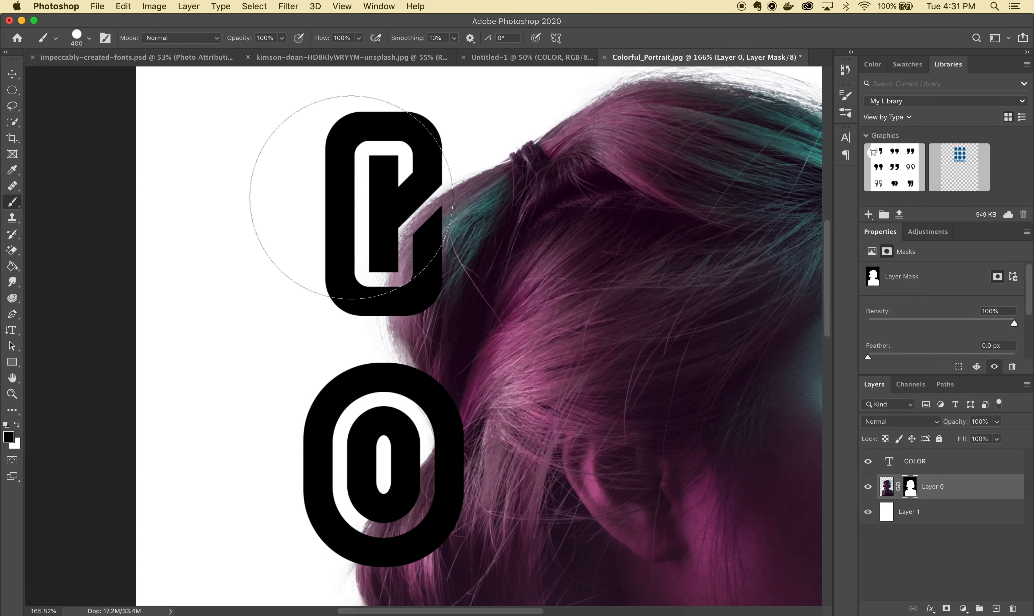
key([)
key([)
key([)
key([)
key([)
key([)
key([)
key([)
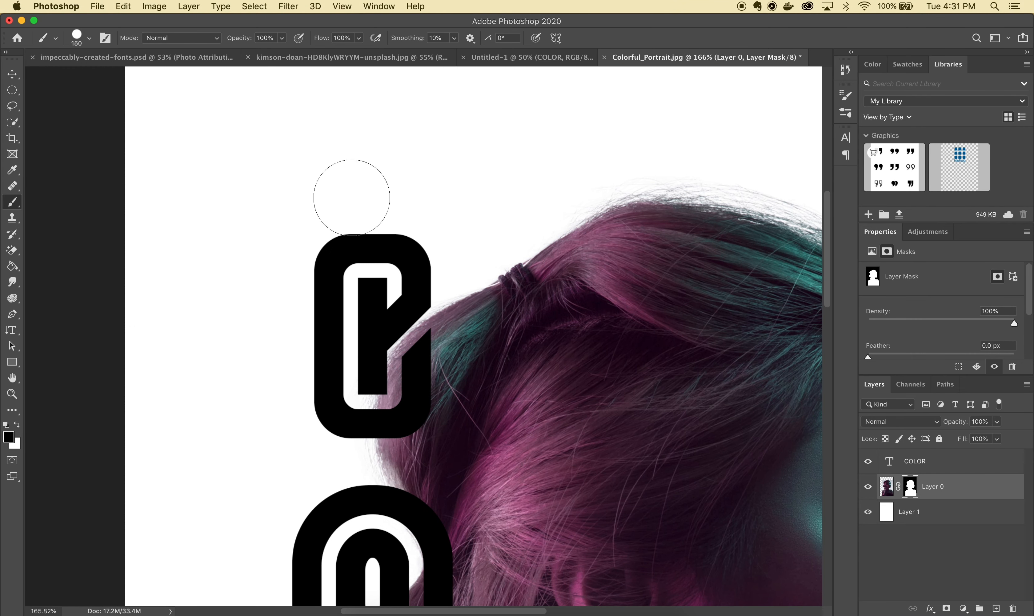
mouse_move(384, 275)
mouse_down()
mouse_move(385, 391)
mouse_move(396, 335)
mouse_up()
scroll(396, 335, up, 5)
scroll(396, 335, up, 5)
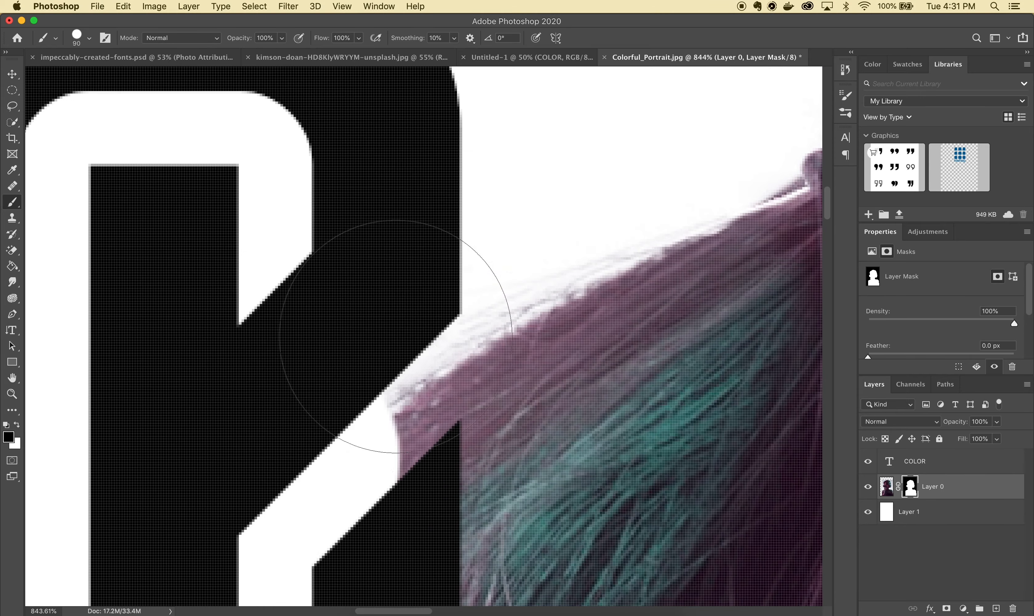
drag(339, 242, 335, 467)
scroll(336, 467, down, 5)
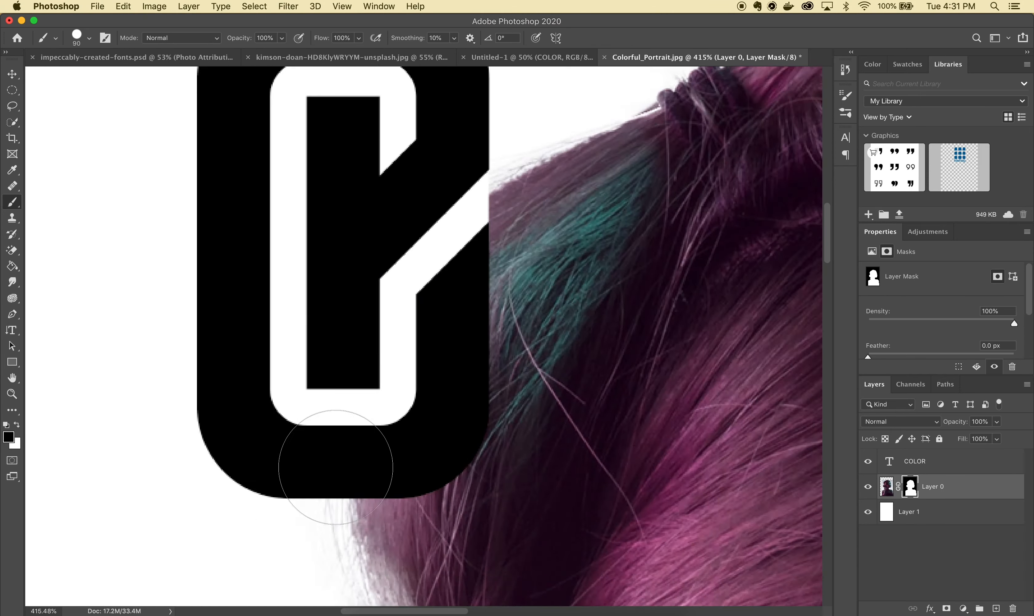
Mask the hair out of the gaps in the first letter O and the upper part of the L.
scroll(316, 448, right, 15)
scroll(342, 422, up, 2)
mouse_move(303, 444)
mouse_down()
mouse_move(473, 312)
mouse_move(495, 248)
mouse_up()
scroll(381, 208, right, 15)
scroll(335, 219, down, 3)
scroll(485, 490, up, 5)
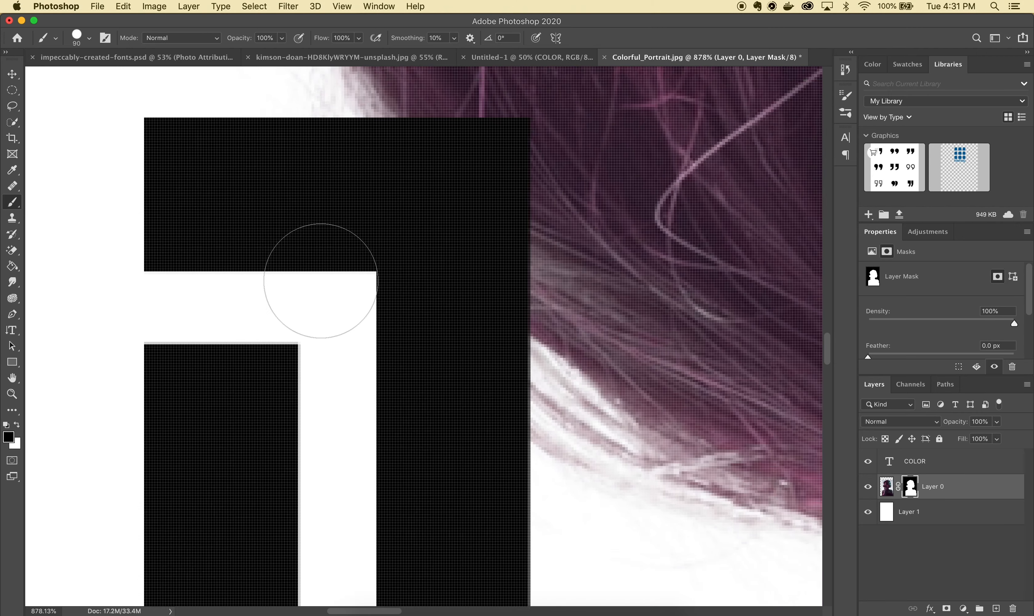
Mask the portrait out of the remaining gap in the L and the inner ring of the second O.
scroll(312, 277, left, 2)
scroll(327, 349, down, 5)
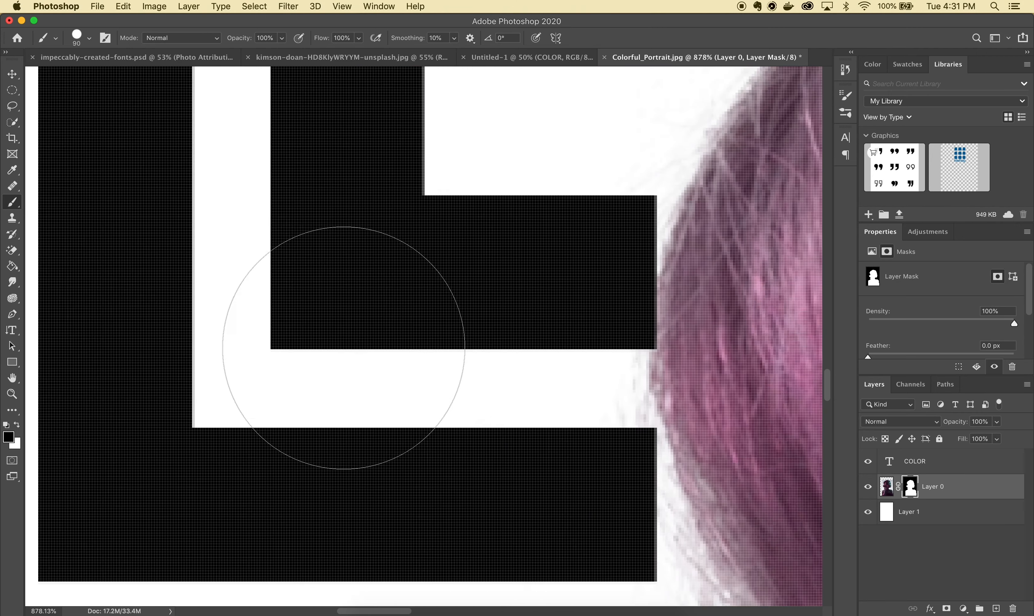
scroll(342, 342, right, 5)
scroll(358, 400, down, 5)
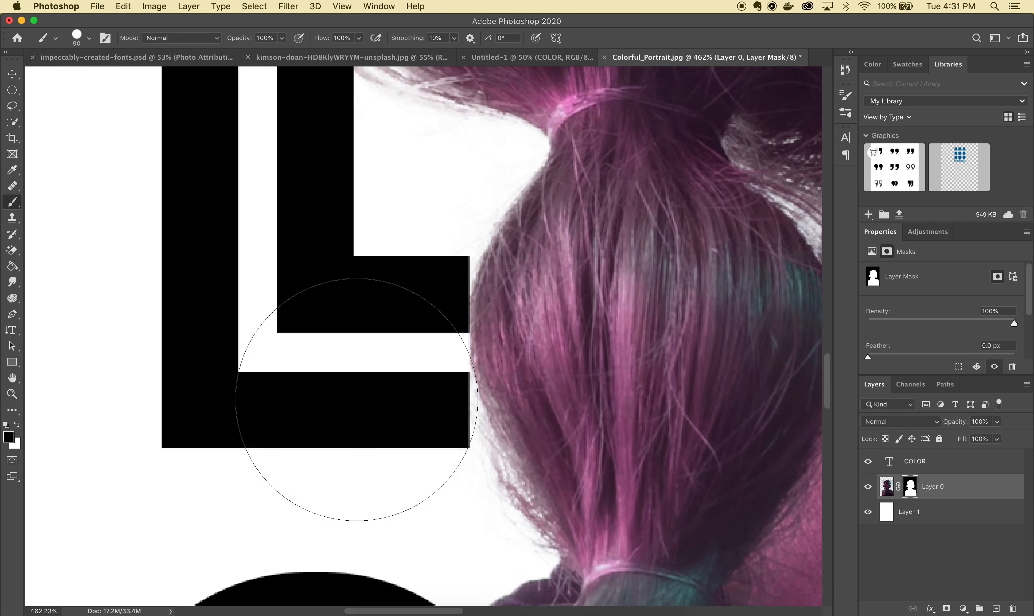
scroll(358, 369, down, 8)
mouse_move(358, 355)
mouse_down()
mouse_move(347, 177)
mouse_move(253, 422)
mouse_move(419, 434)
mouse_move(435, 421)
mouse_move(401, 178)
mouse_move(339, 177)
mouse_move(400, 123)
mouse_move(439, 265)
mouse_move(289, 296)
mouse_move(285, 387)
mouse_up()
Undo the last mask stroke at the R's upper gap and repaint it flush with the letter's outer edge.
scroll(374, 157, down, 10)
scroll(296, 296, up, 6)
scroll(395, 358, down, 5)
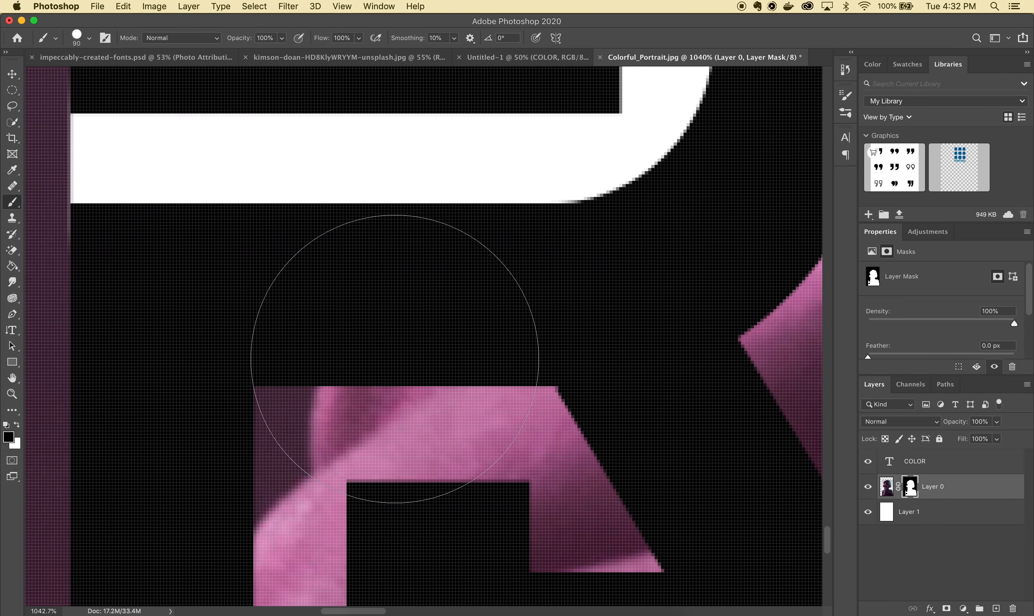
scroll(265, 243, up, 5)
key(super+z)
scroll(280, 254, up, 2)
scroll(343, 332, up, 4)
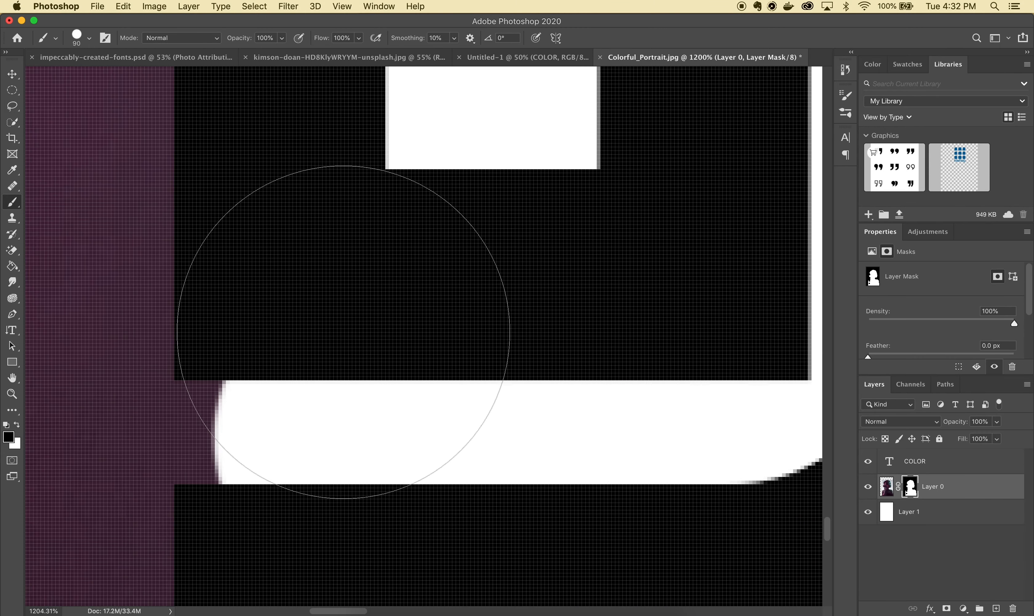
drag(343, 332, 343, 498)
Mask the portrait out of the lower gap of the letter R down to its base.
scroll(449, 426, down, 4)
scroll(449, 426, down, 6)
scroll(449, 425, right, 3)
mouse_move(469, 357)
mouse_down()
mouse_move(480, 337)
mouse_move(322, 362)
mouse_up()
scroll(323, 362, up, 2)
scroll(321, 367, down, 2)
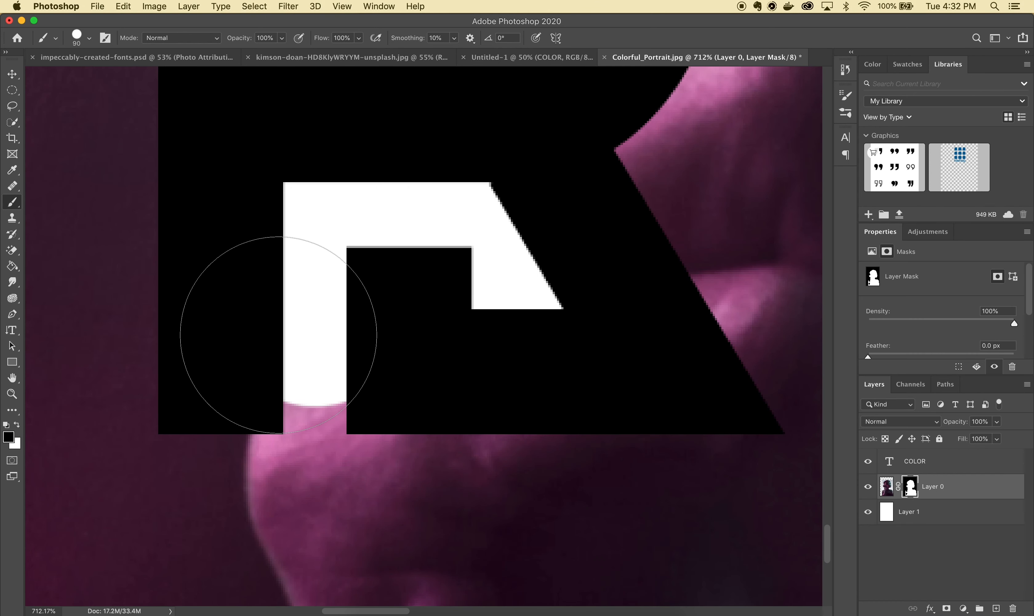
drag(277, 335, 411, 324)
scroll(411, 321, down, 3)
scroll(411, 317, down, 2)
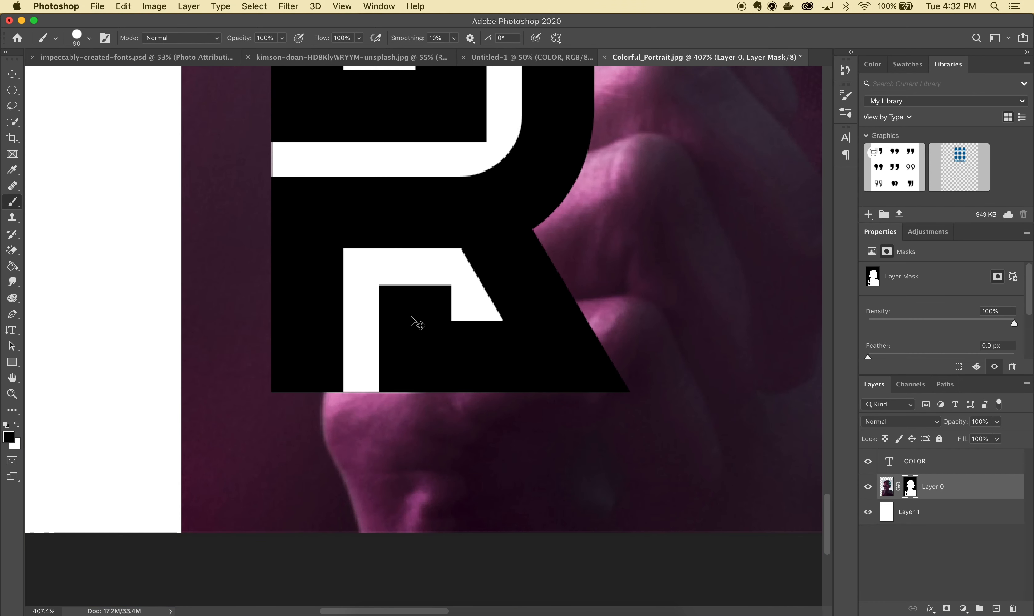
Enlarge the brush to 600 px and mask out the shoulder and hair showing left of the word COLOR.
key(super+0)
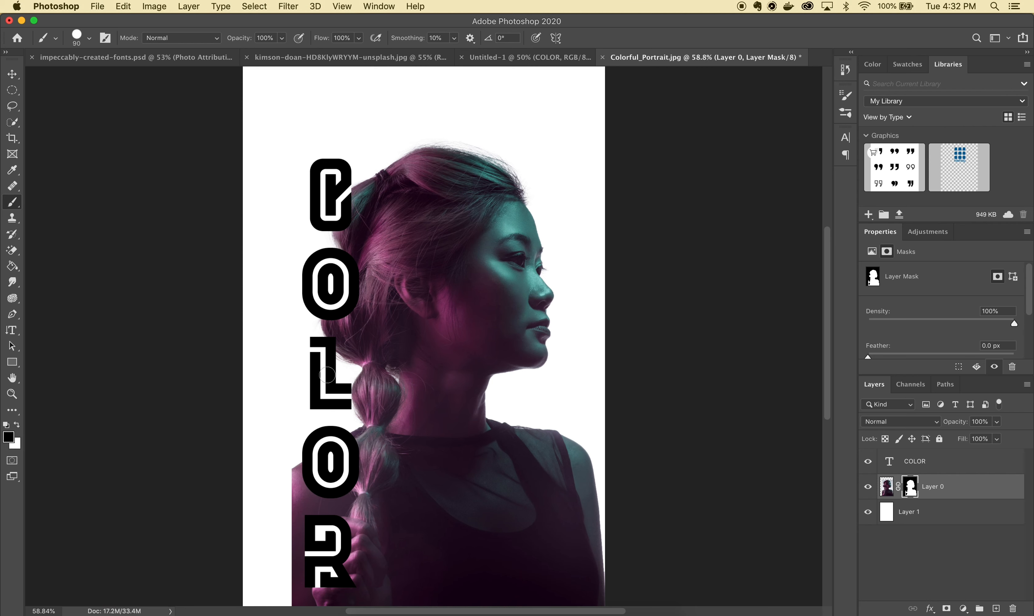
key(bracketright)
key(bracketright)
key(bracketright)
key(bracketright)
key(bracketright)
key(bracketright)
scroll(327, 374, down, 3)
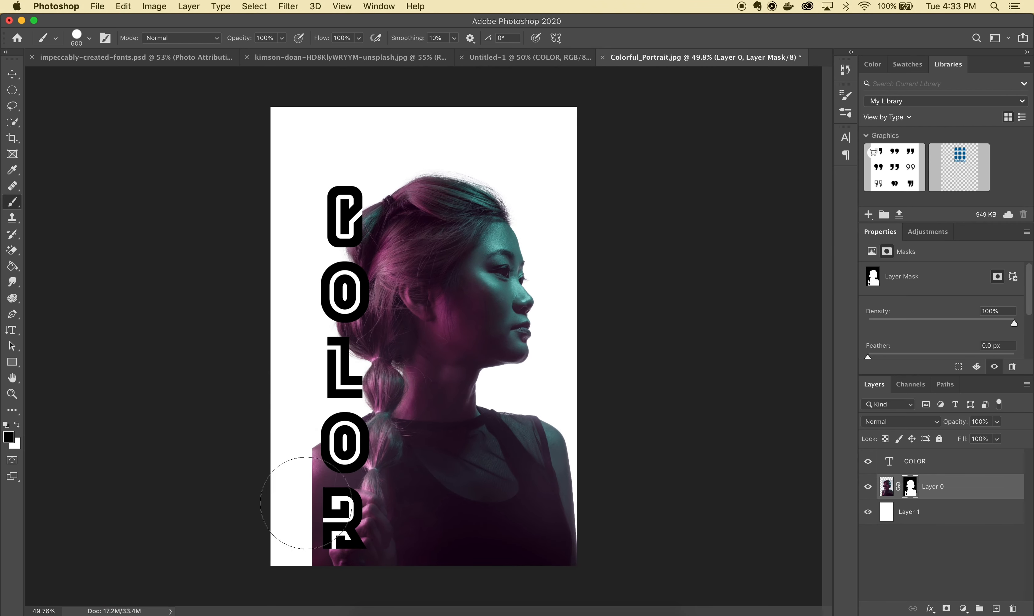
mouse_move(294, 522)
mouse_down()
mouse_move(299, 554)
mouse_move(307, 448)
mouse_move(293, 270)
mouse_move(318, 79)
mouse_up()
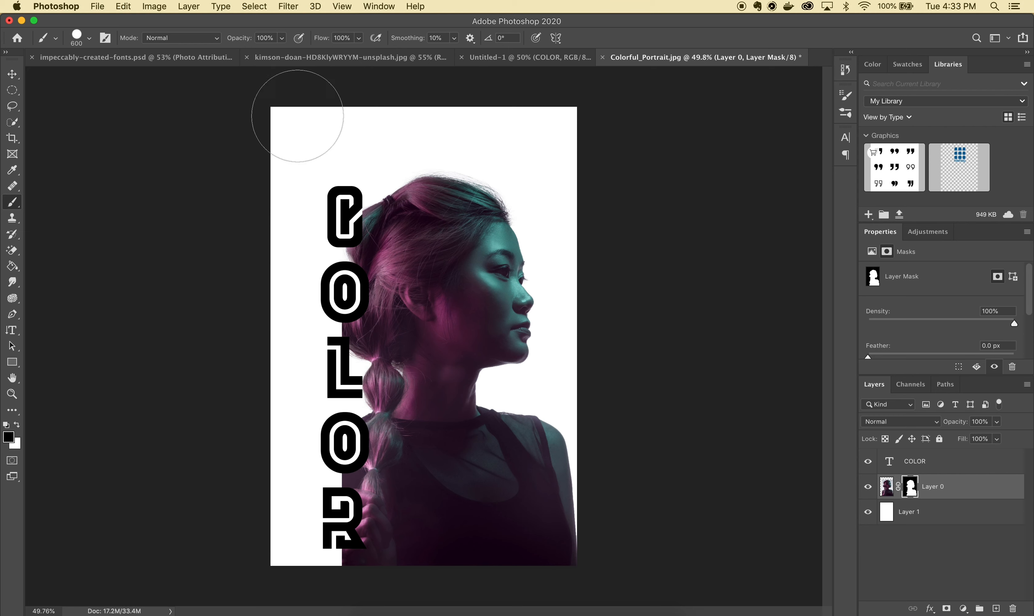
scroll(275, 365, up, 3)
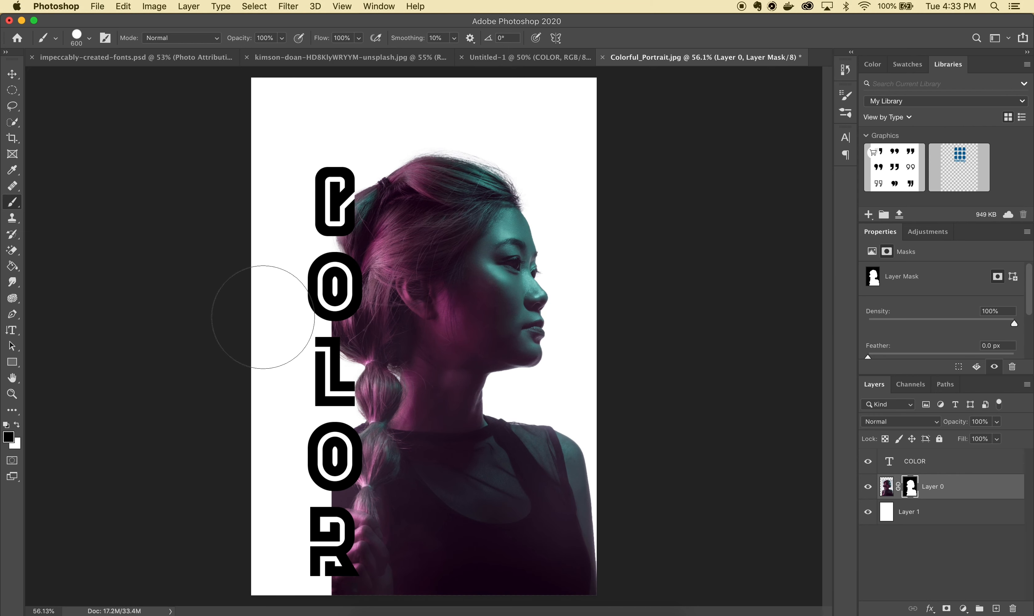
Select the shape of the COLOR letters expanded by 20 pixels, hide the portrait inside it on the layer mask, and deselect.
click(12, 74)
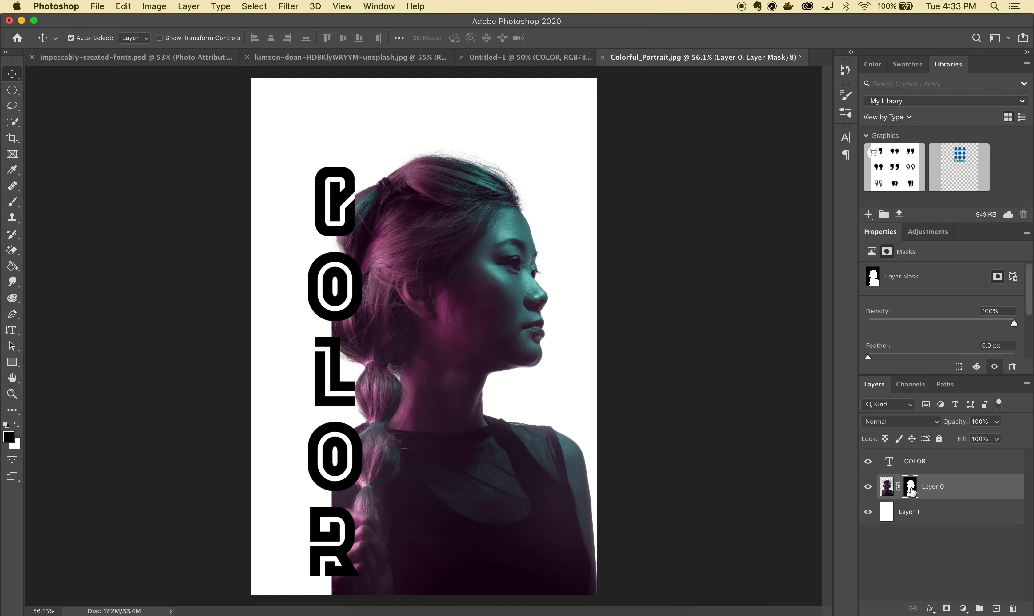
super+click(890, 465)
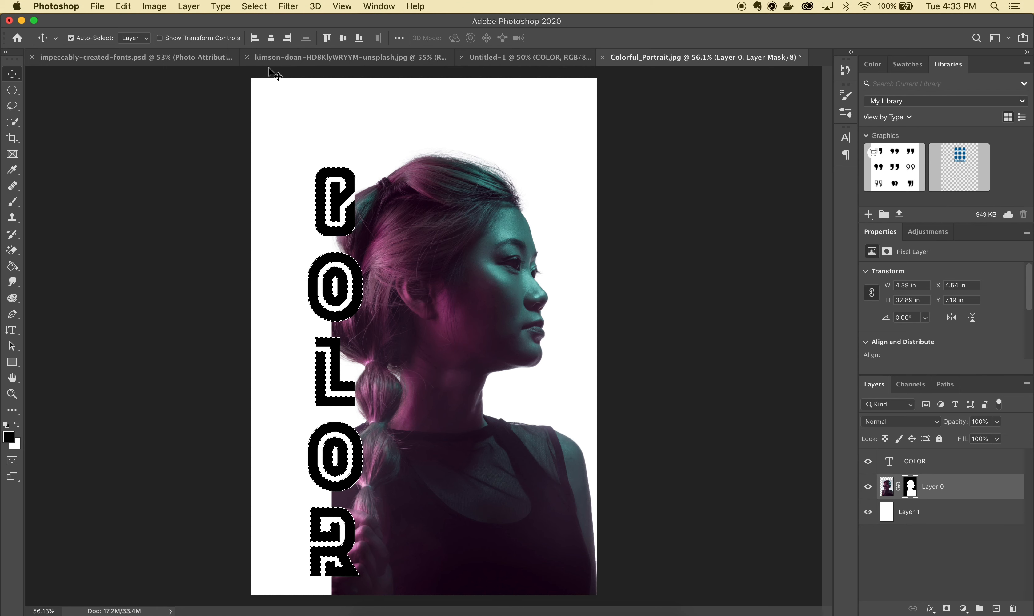
click(260, 6)
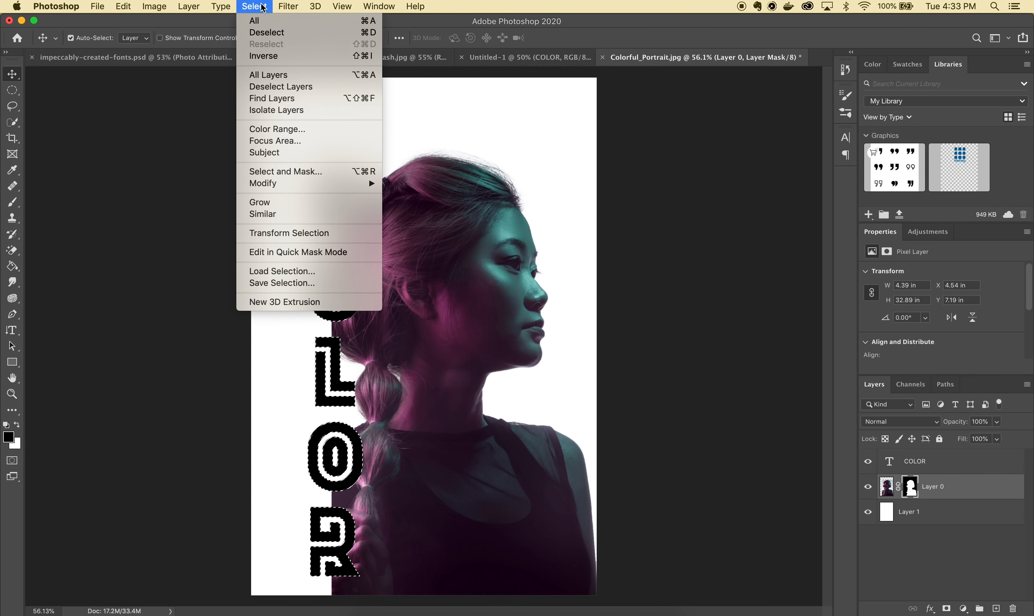
mouse_move(333, 185)
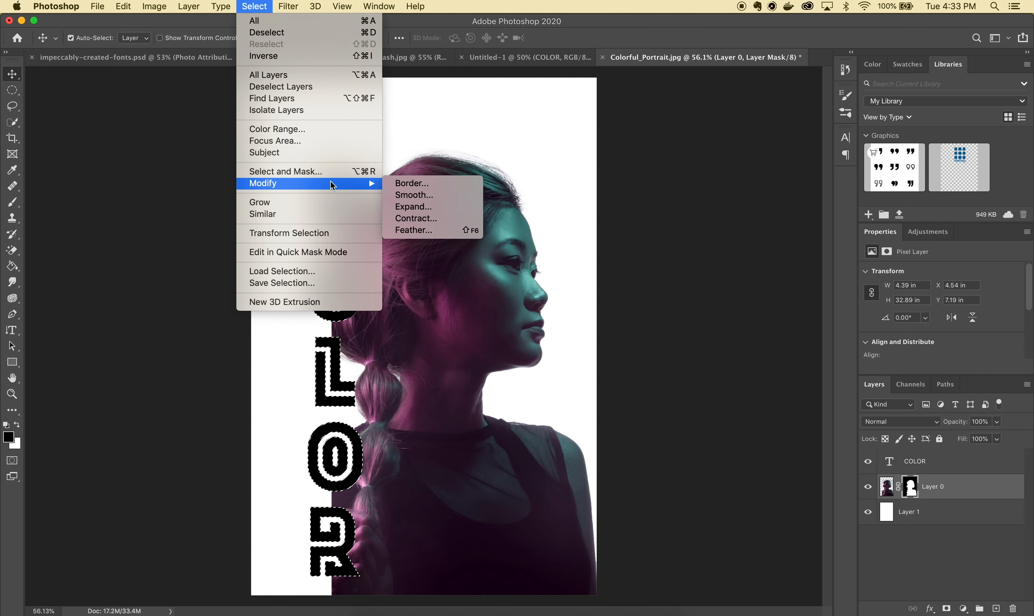
click(403, 207)
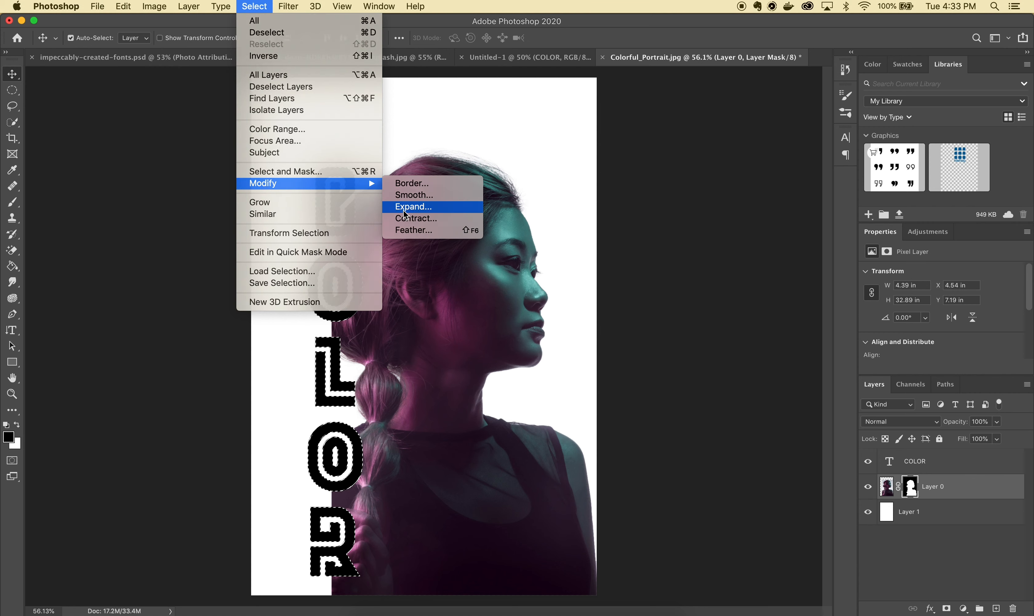
text(13)
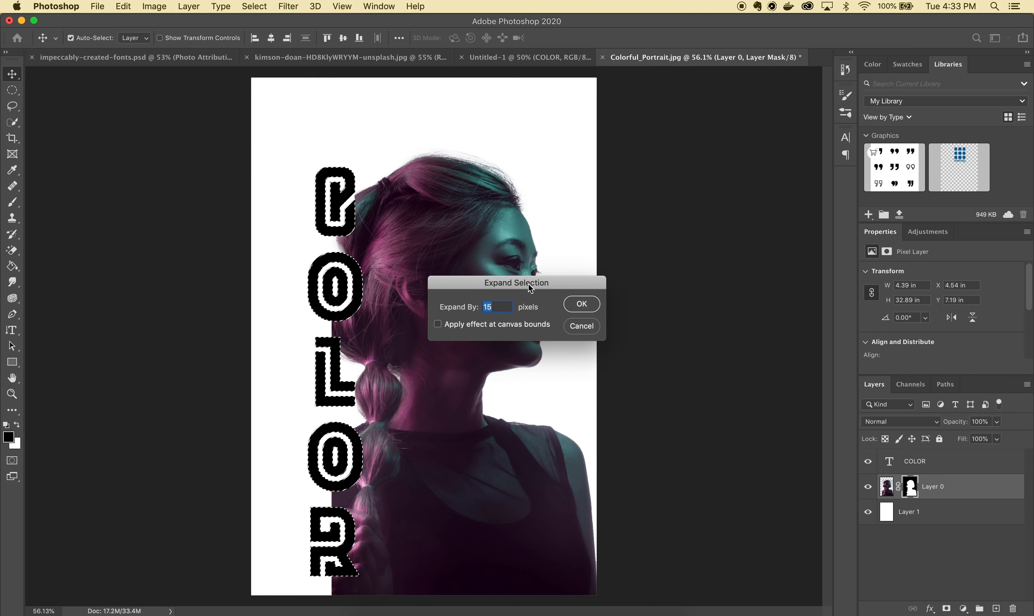
text(20)
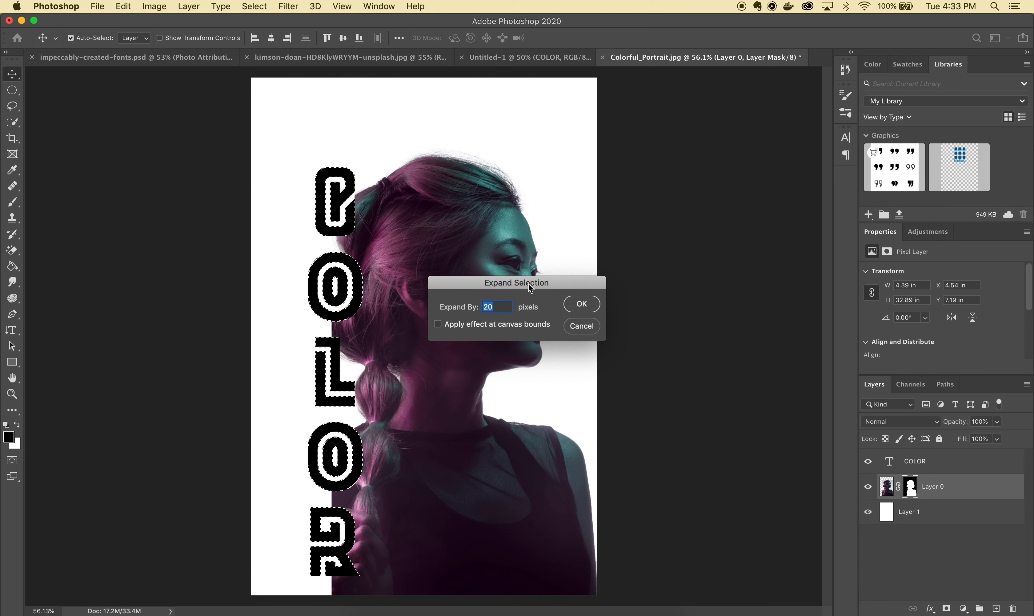
click(574, 306)
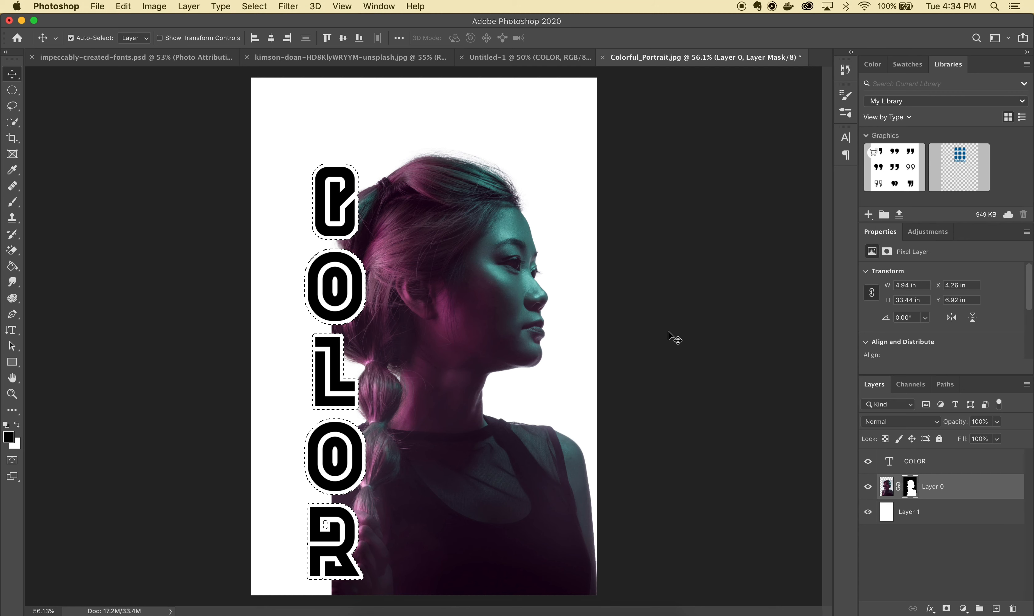
key(super+d)
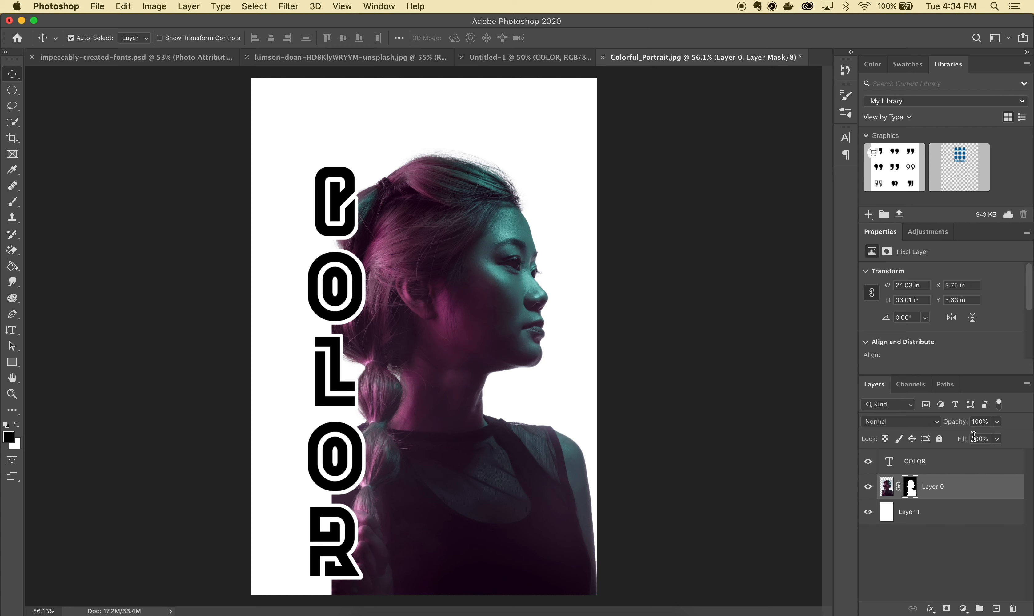
Duplicate the masked portrait layer and place the copy above the COLOR text layer.
click(983, 487)
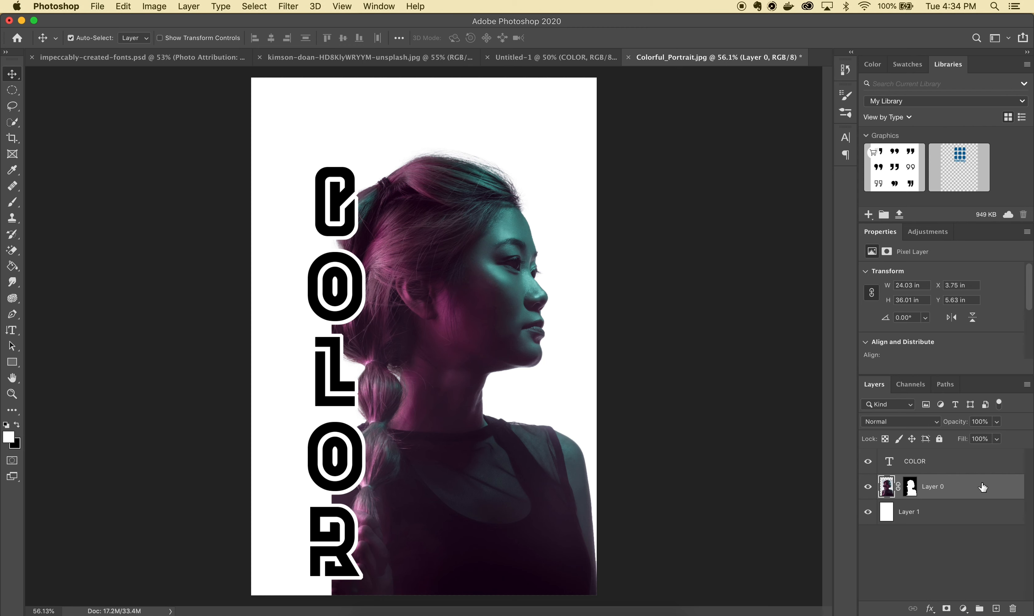
key(super+j)
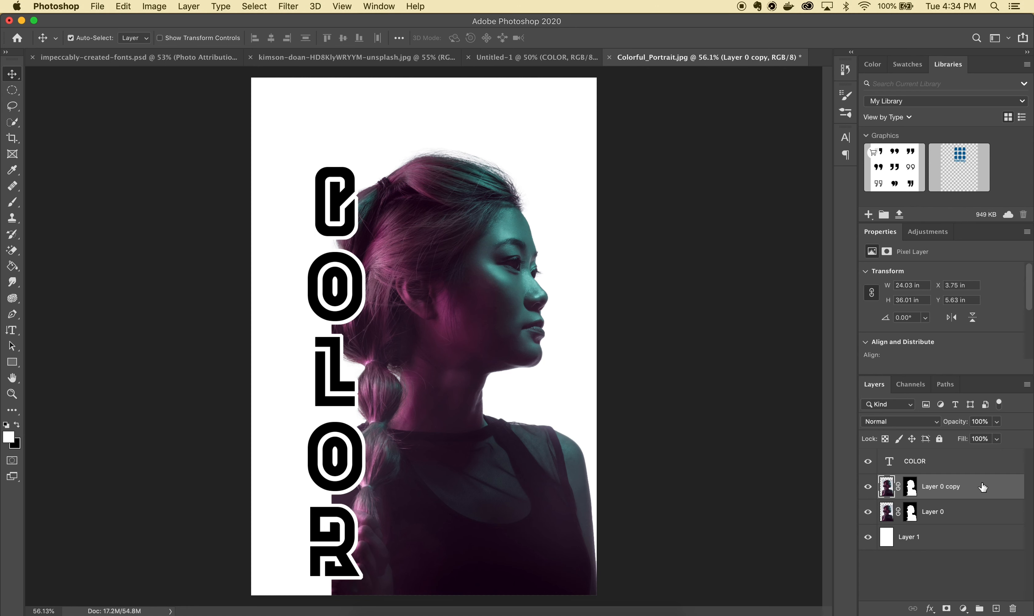
drag(983, 487, 979, 457)
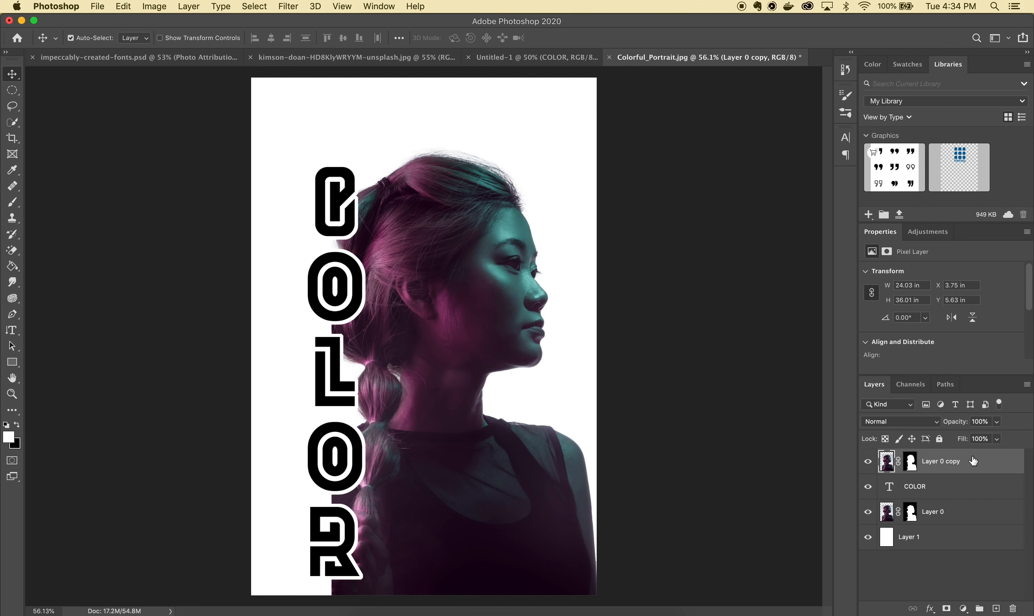
Delete the duplicate portrait's layer mask and clip the copy to the COLOR text.
click(911, 462)
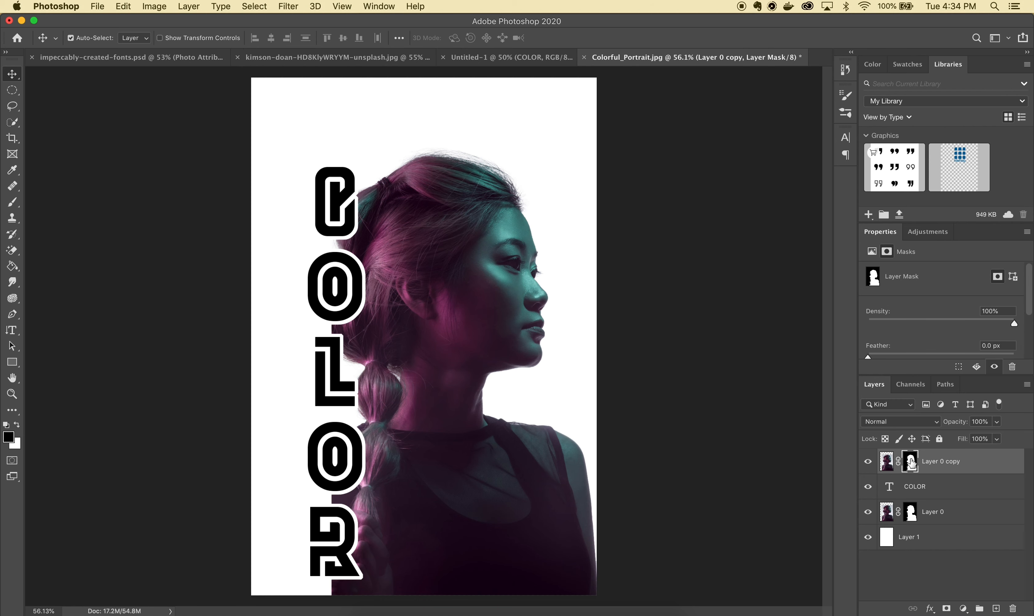
right_click(912, 463)
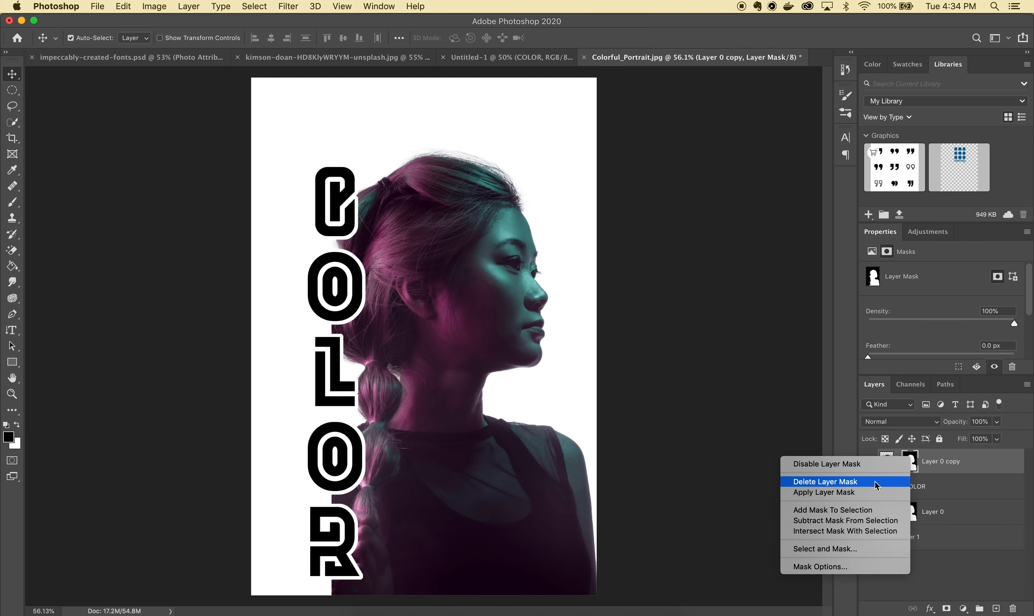
click(857, 483)
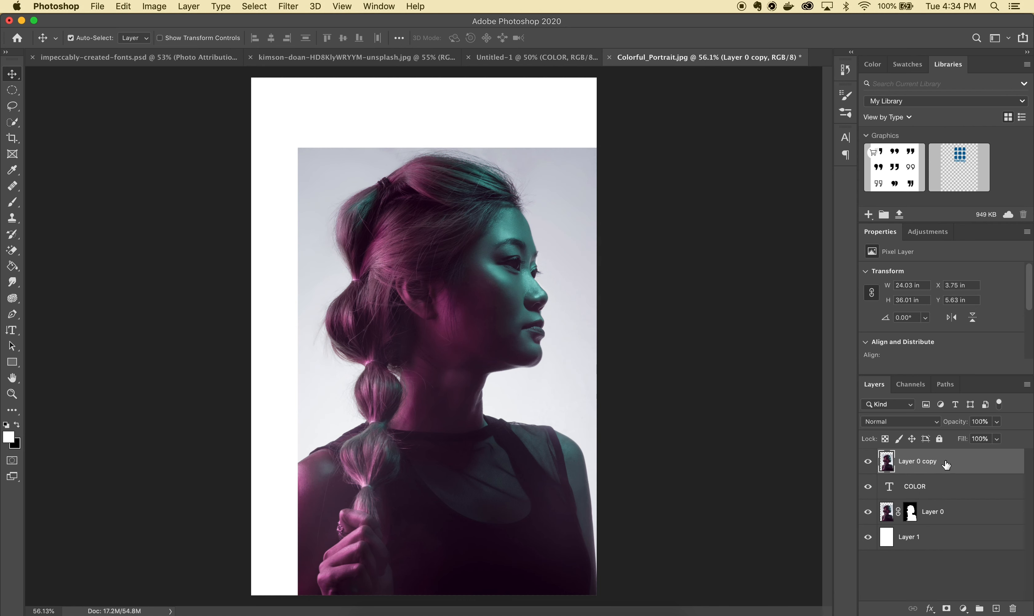
right_click(950, 464)
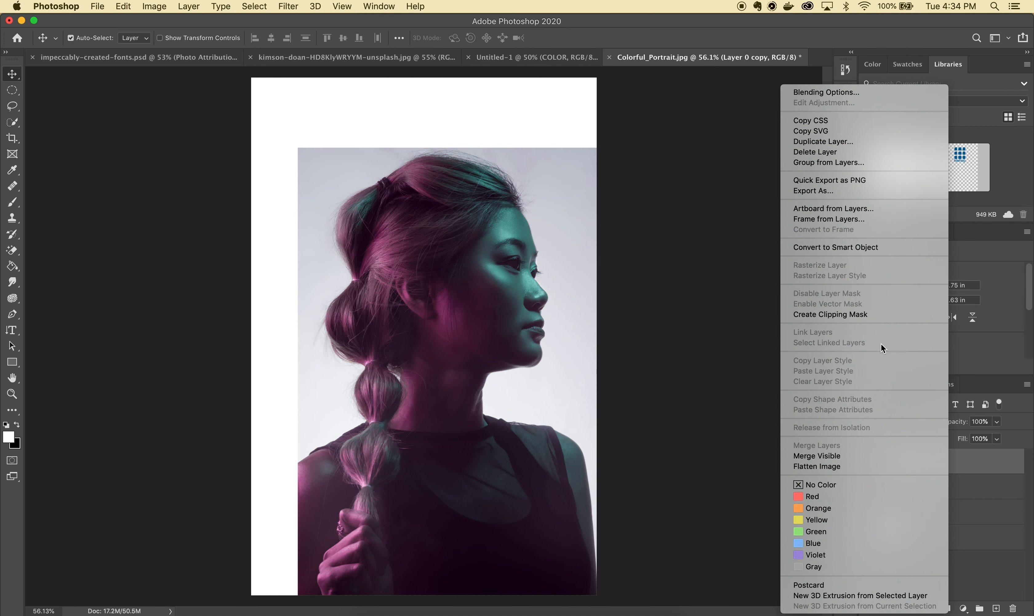
click(861, 317)
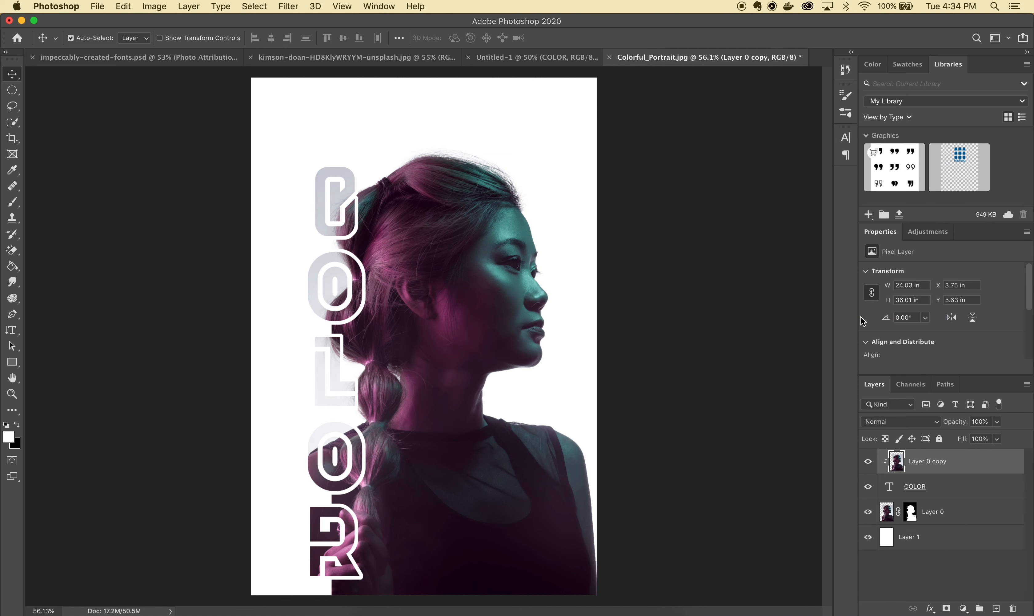